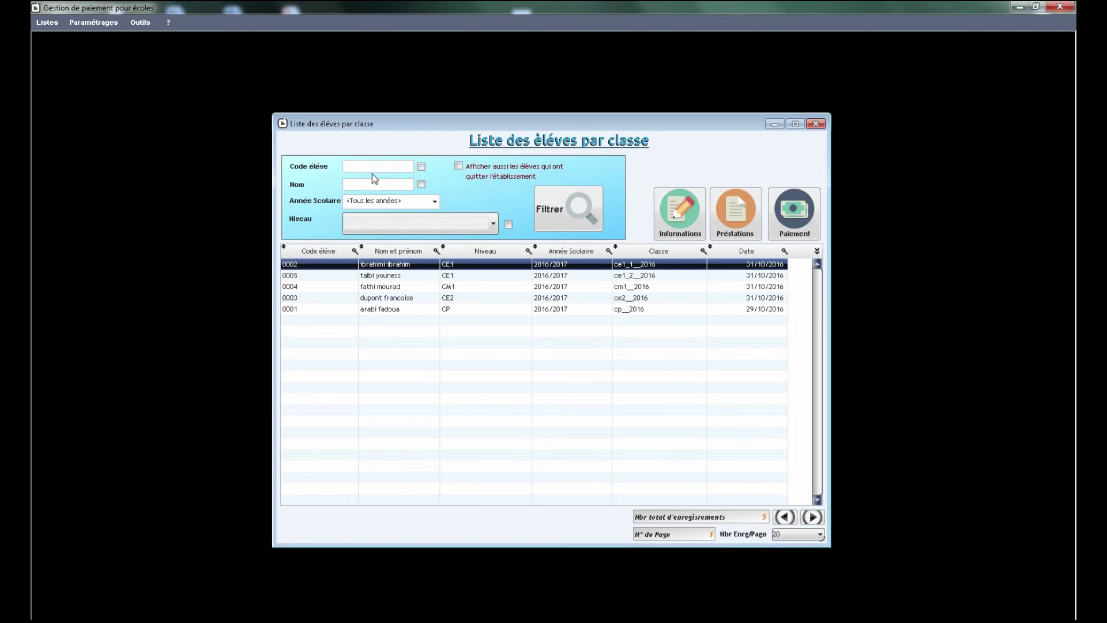
- Filter the student list by school year 2016/2017, and after that by 2017/2018
click(436, 202)
click(363, 226)
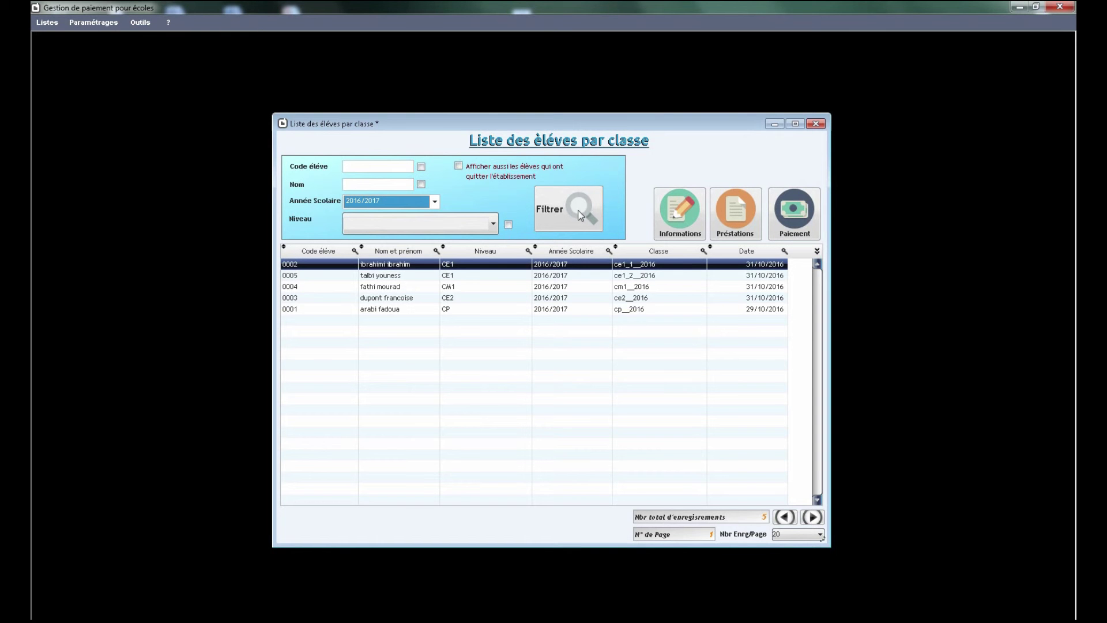
click(558, 209)
click(435, 201)
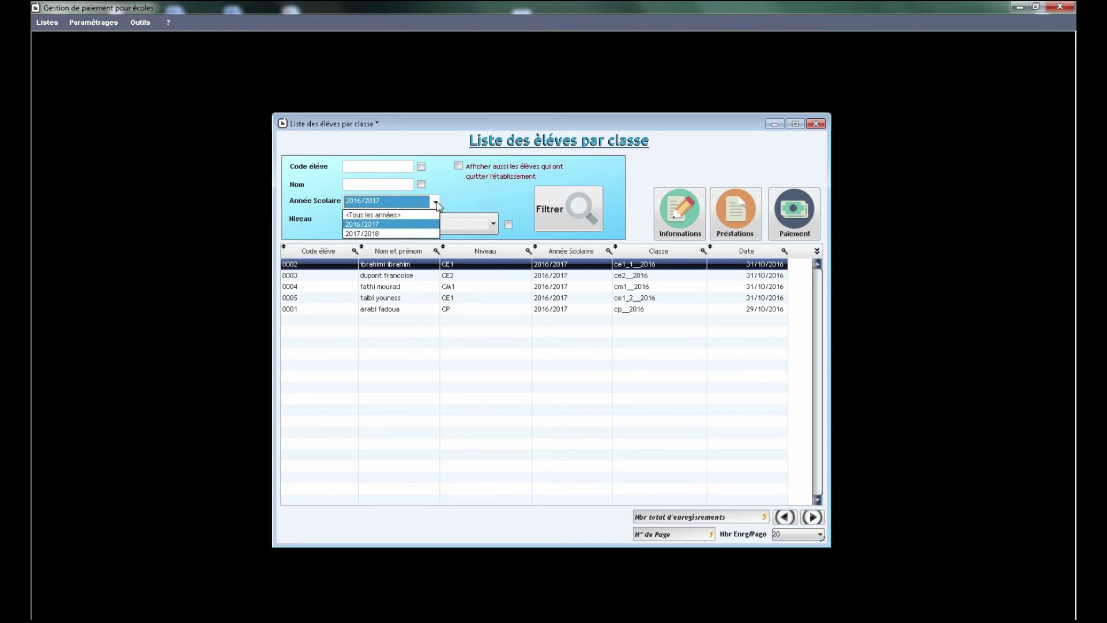
click(435, 231)
click(561, 218)
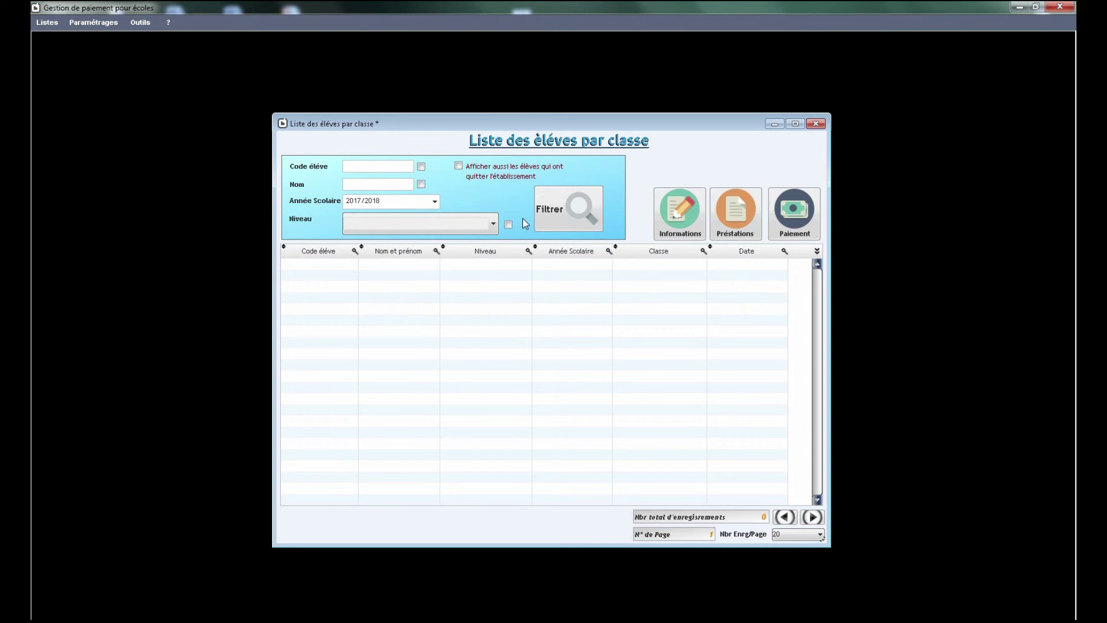
- Reset the school year filter to all years and filter the students by level CP
click(435, 201)
click(361, 215)
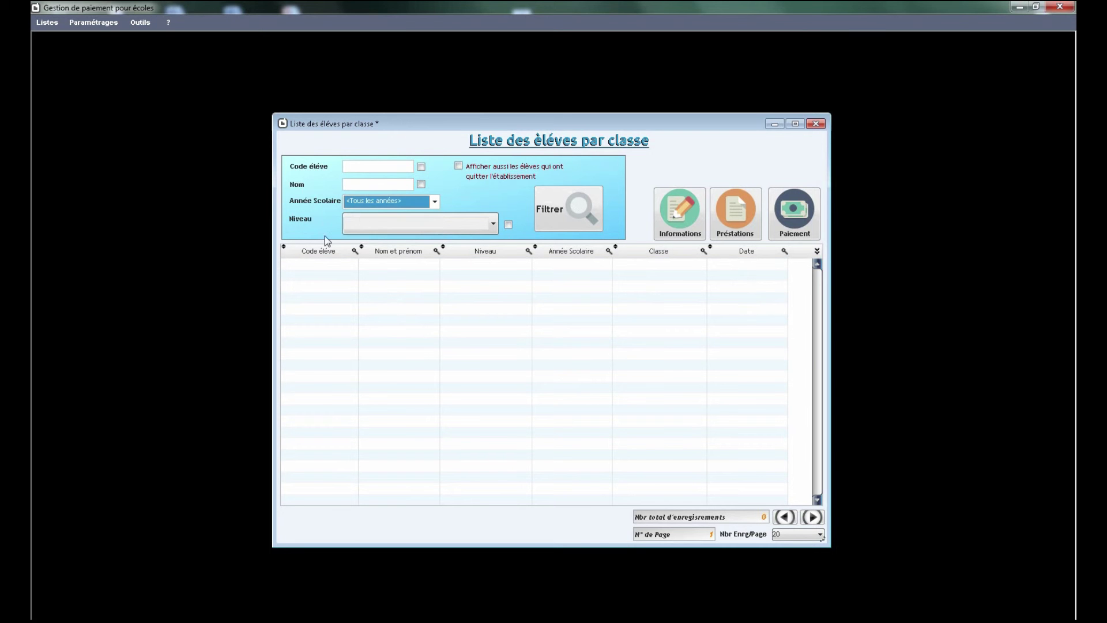
click(493, 224)
click(372, 270)
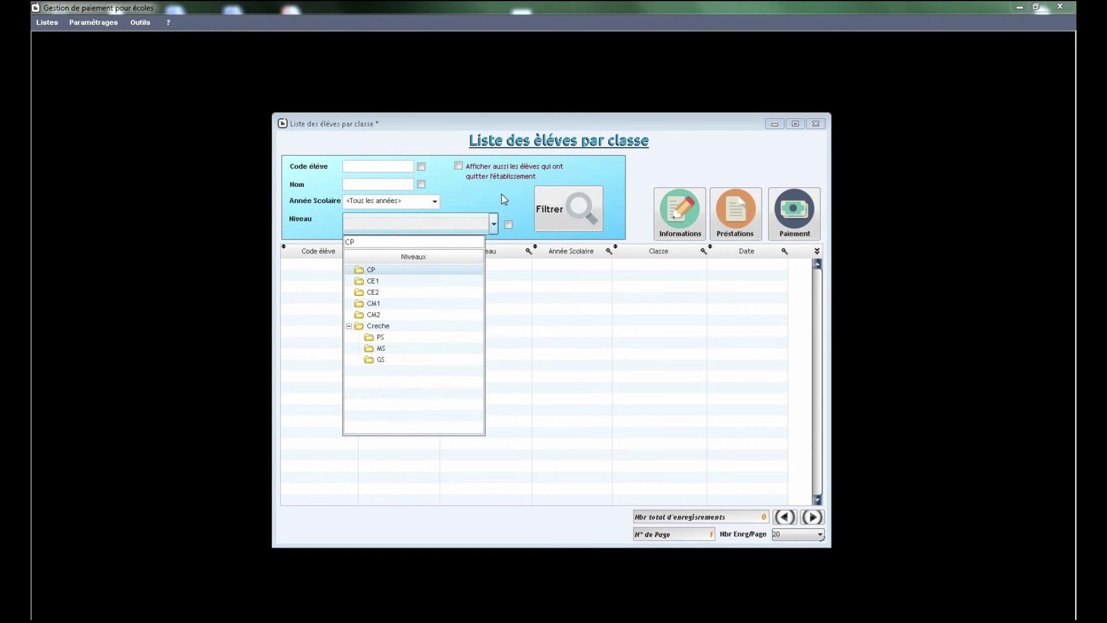
click(508, 224)
click(556, 222)
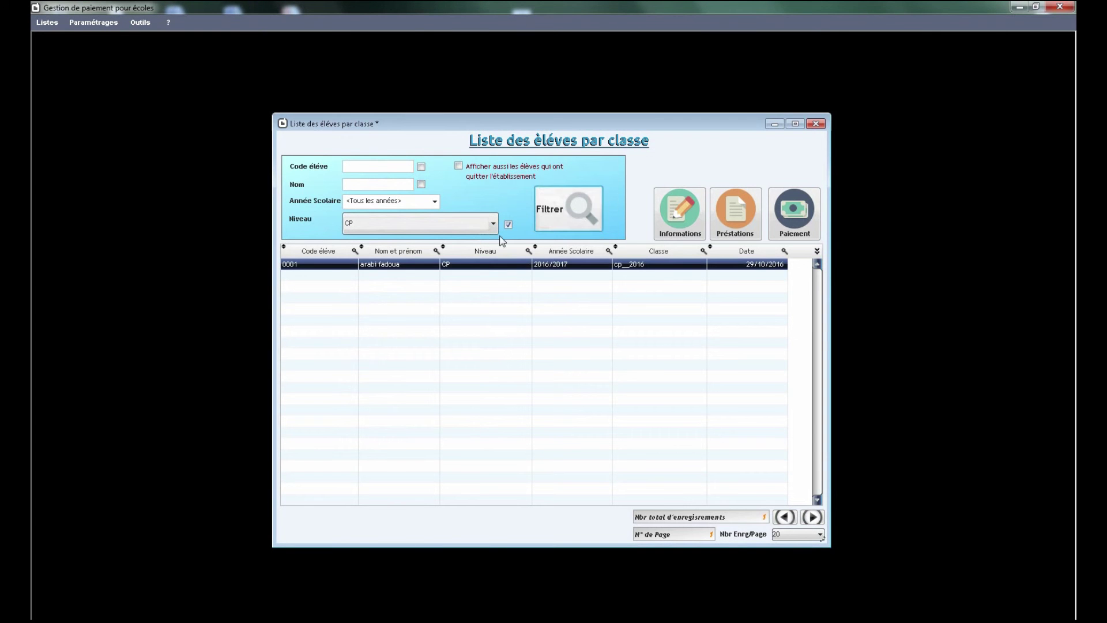
- Filter the students by level CE1 and include those who have left the school in the results
click(494, 224)
click(399, 282)
click(574, 210)
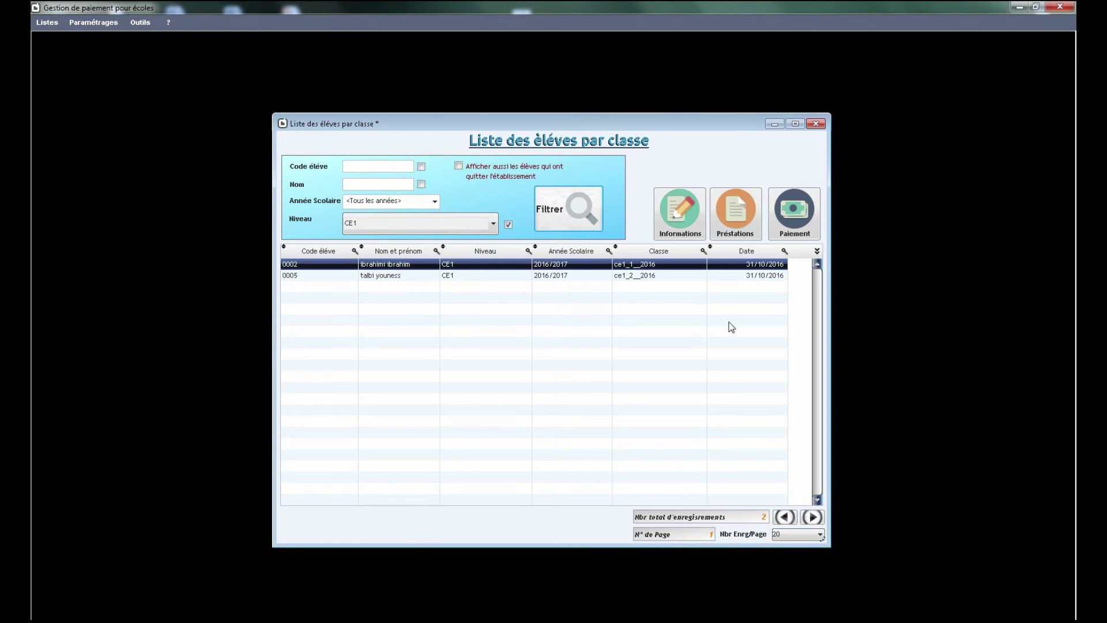
click(459, 165)
click(566, 208)
- Preview the student table for printing in landscape, inspect the page across its full width, and close the preview
right_click(486, 333)
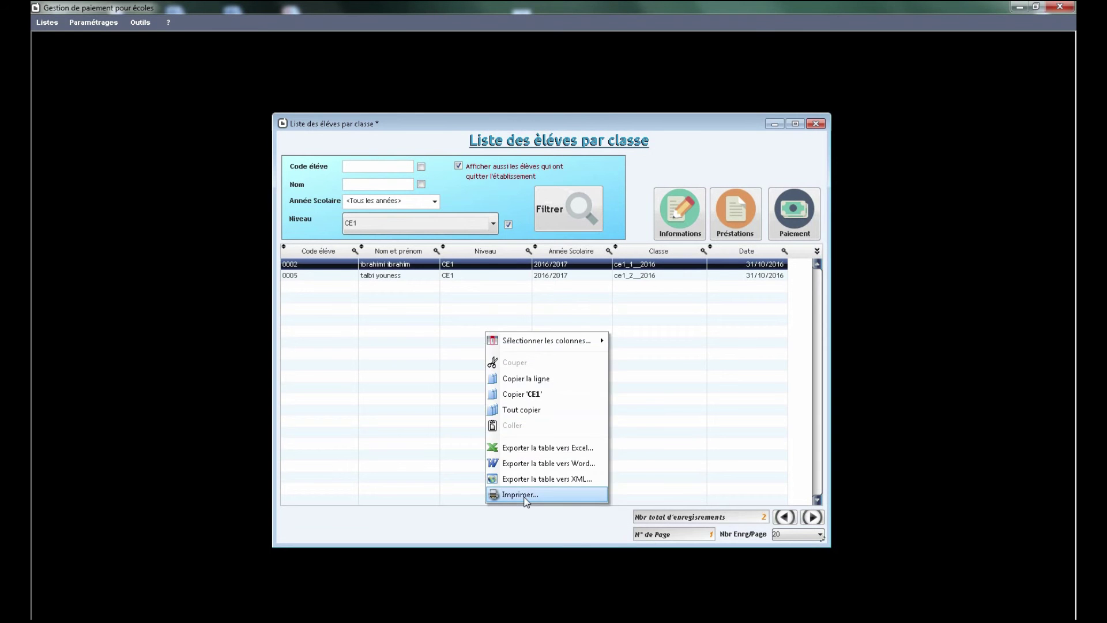
click(520, 495)
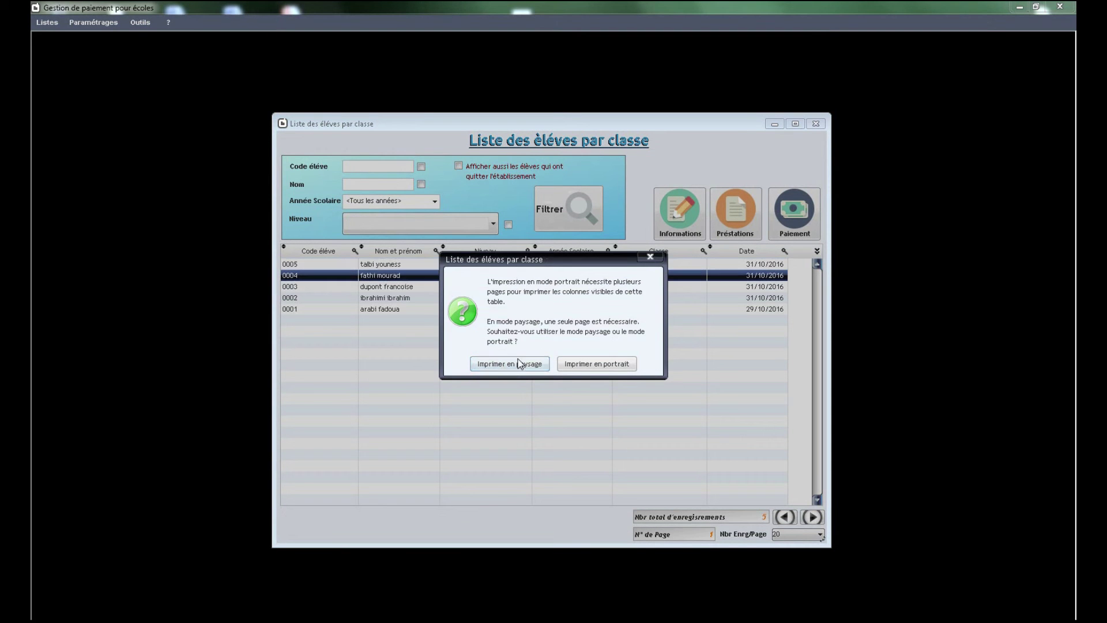
click(519, 363)
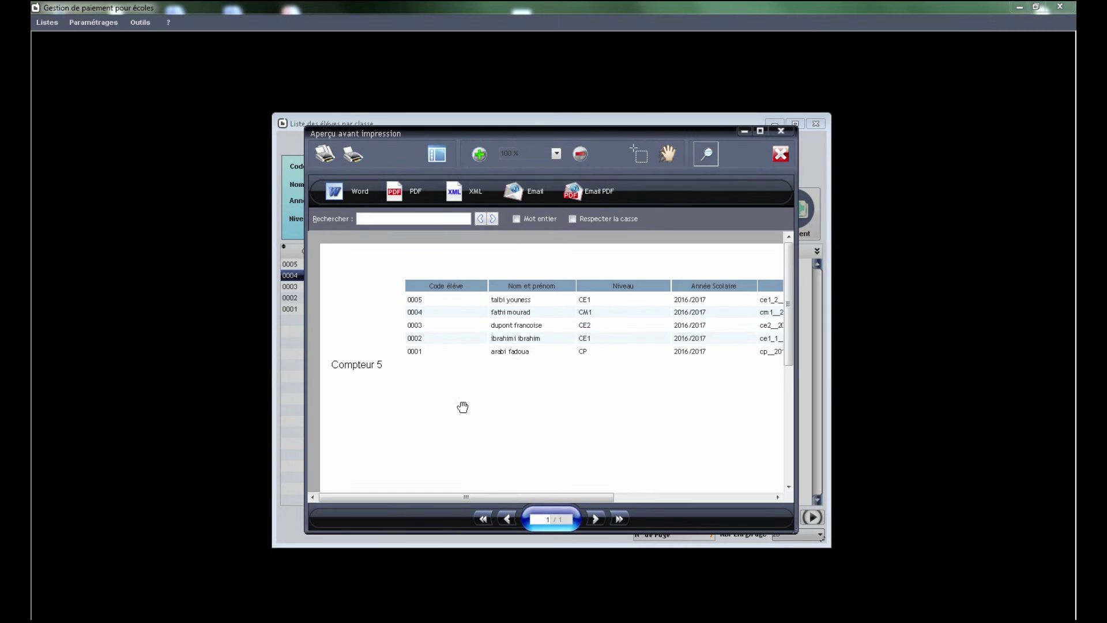
click(634, 498)
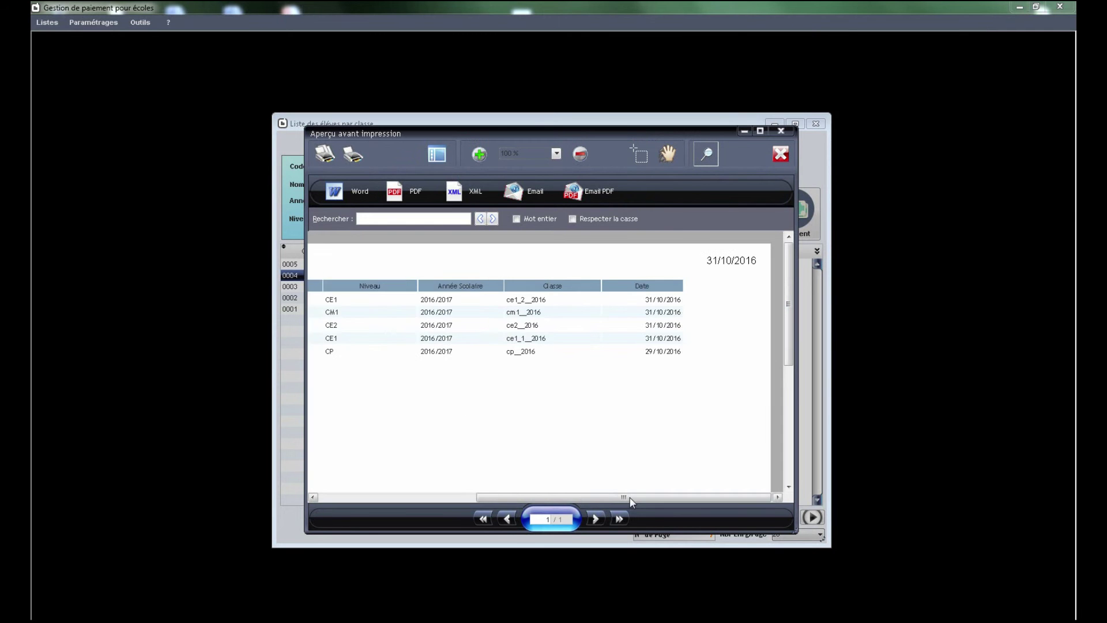
drag(596, 498, 459, 499)
click(780, 153)
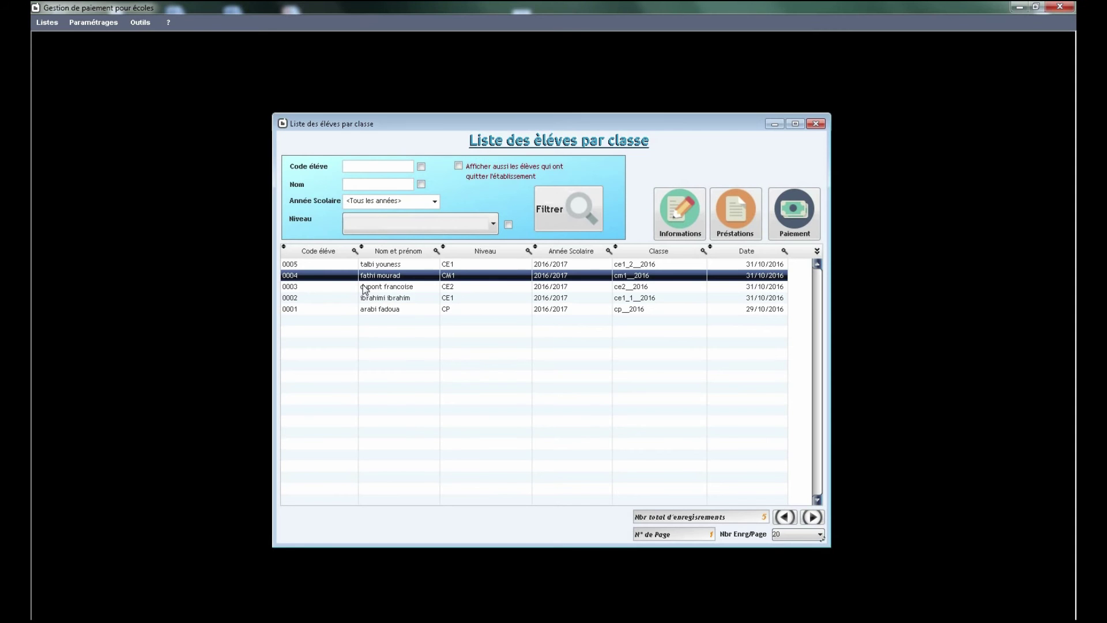
- Sort the student table by name, and finally by student code in ascending order
click(332, 254)
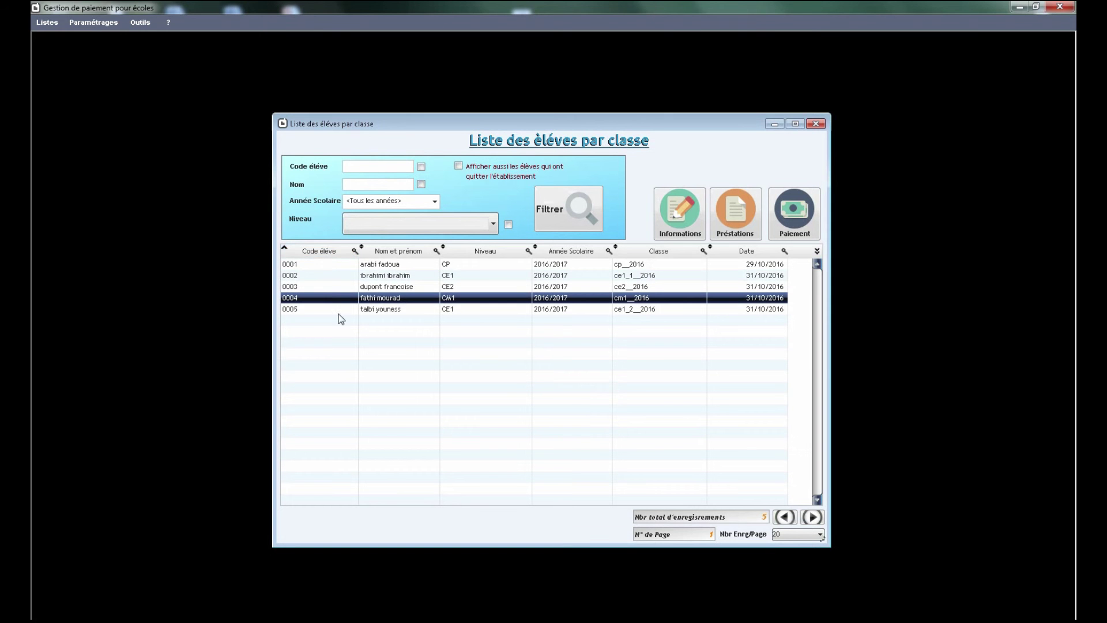
click(397, 250)
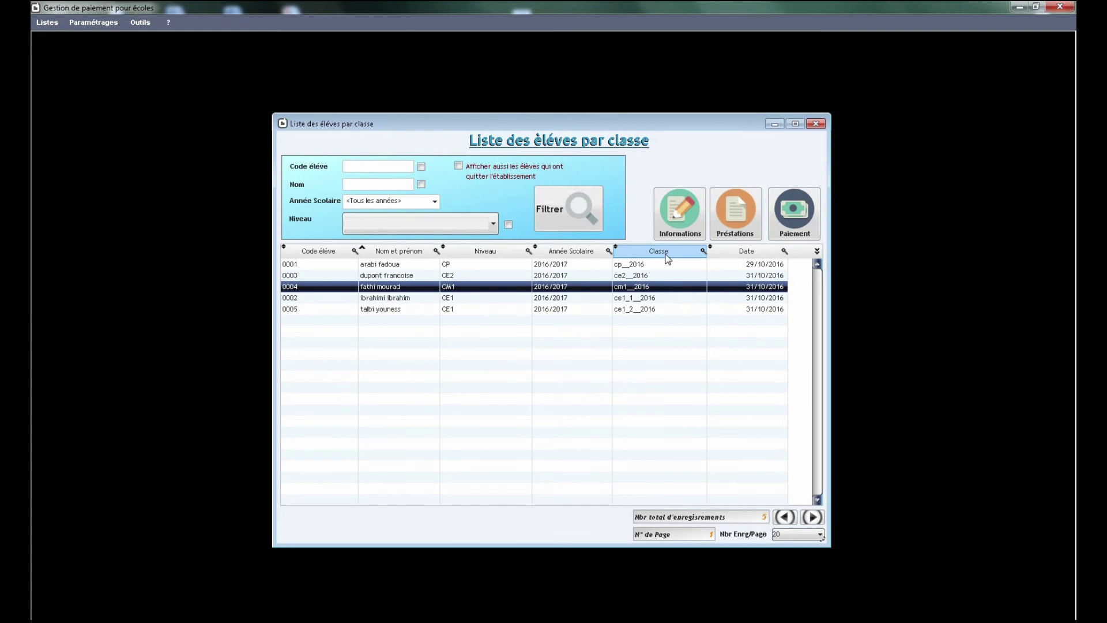
click(474, 223)
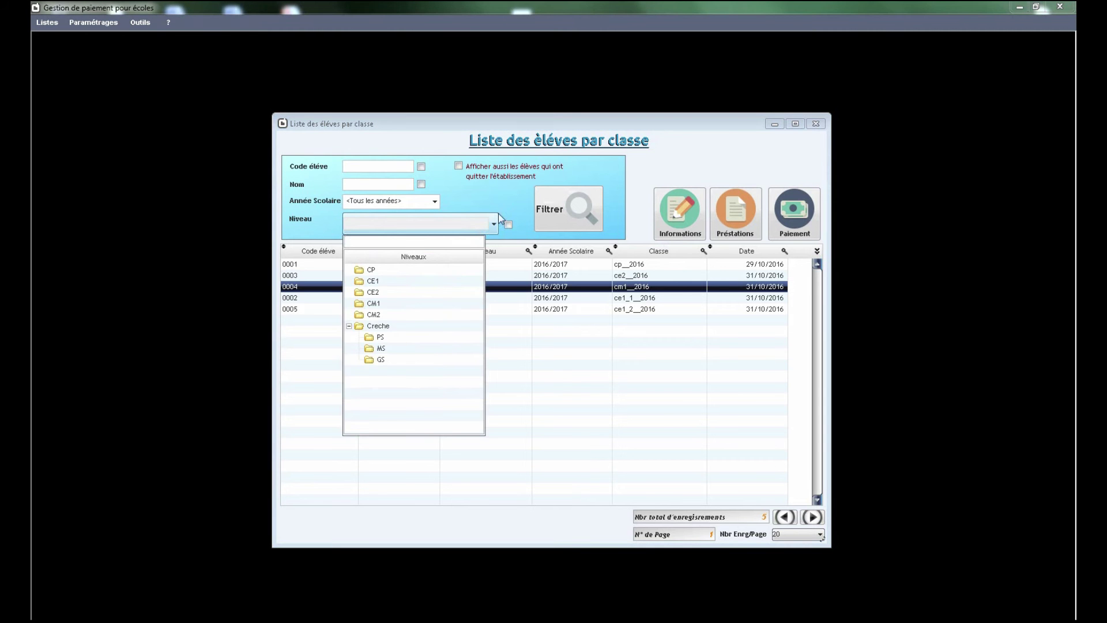
click(521, 203)
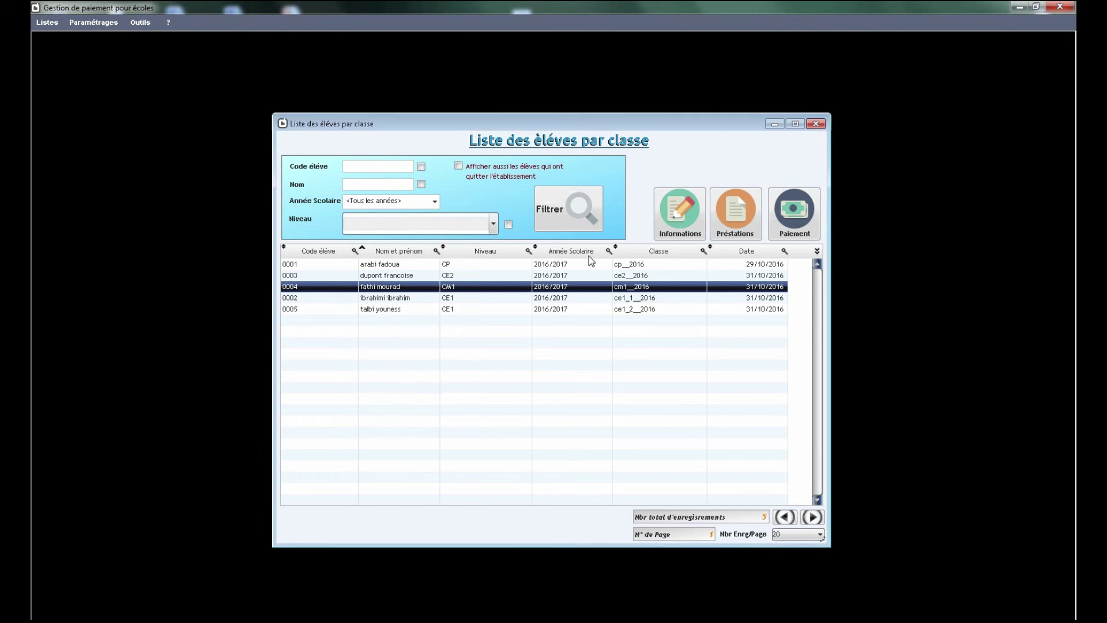
click(327, 252)
- Hide the Code élève column from the student table
right_click(480, 285)
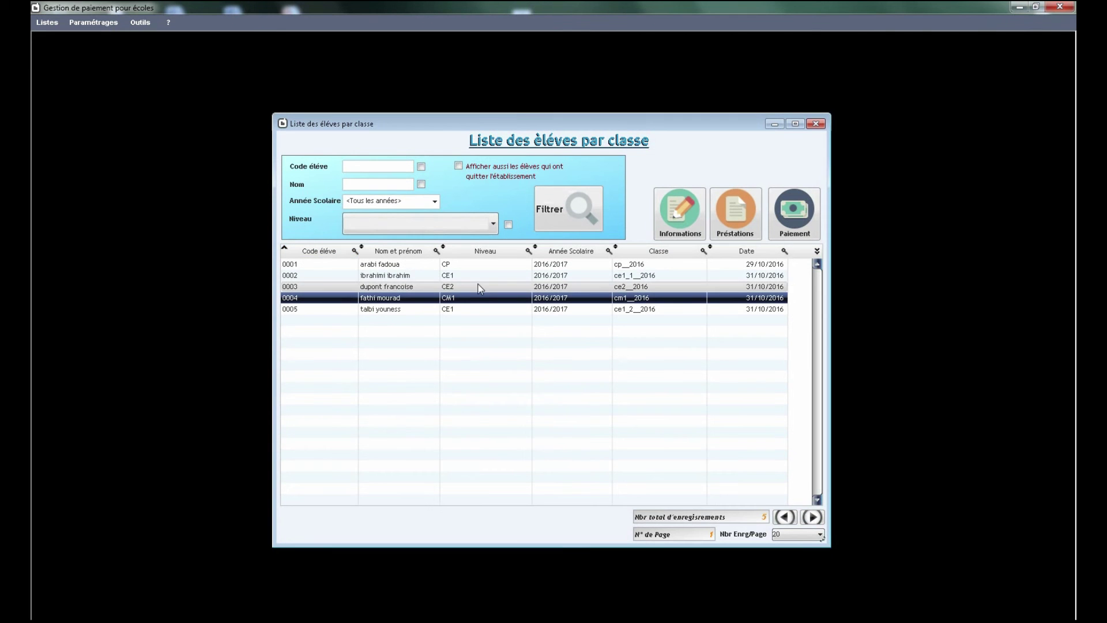
right_click(345, 252)
click(299, 312)
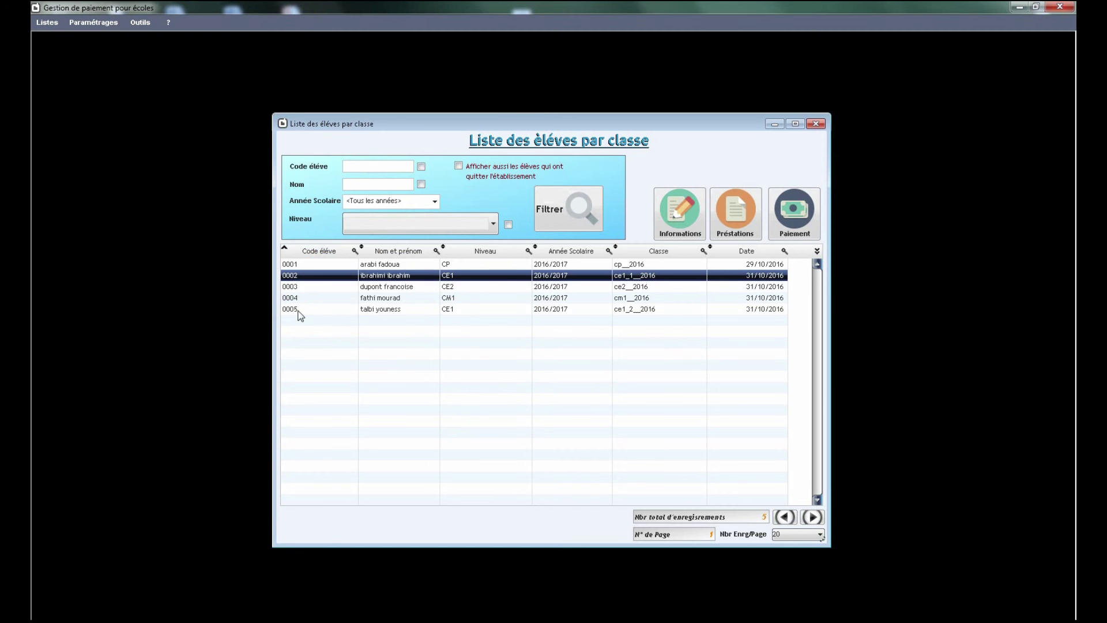
right_click(321, 252)
click(292, 315)
right_click(304, 255)
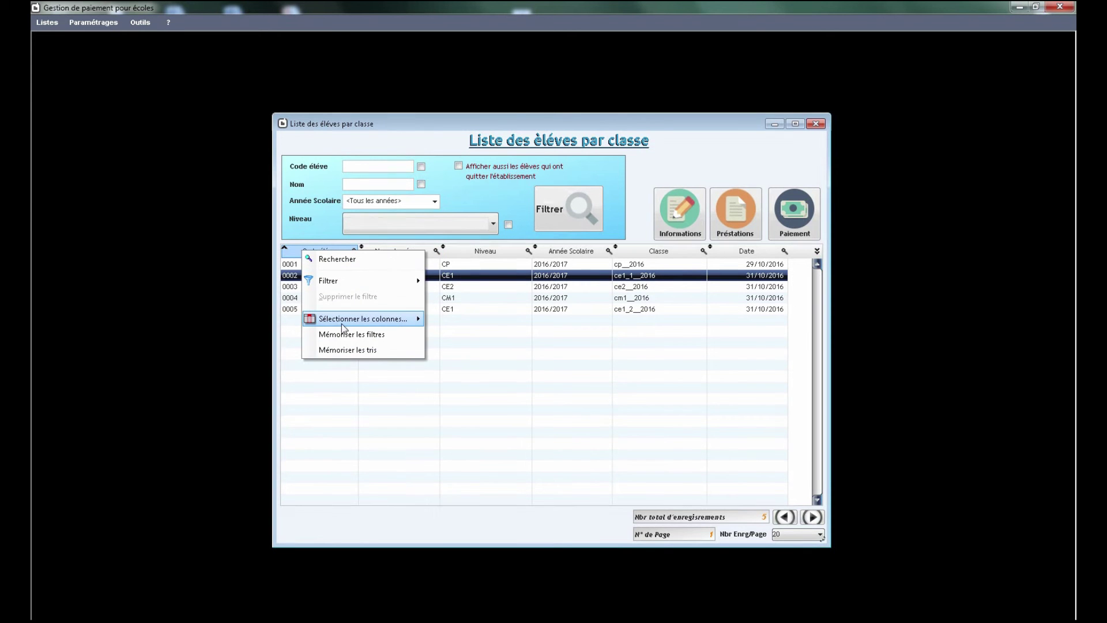
mouse_move(400, 327)
click(447, 320)
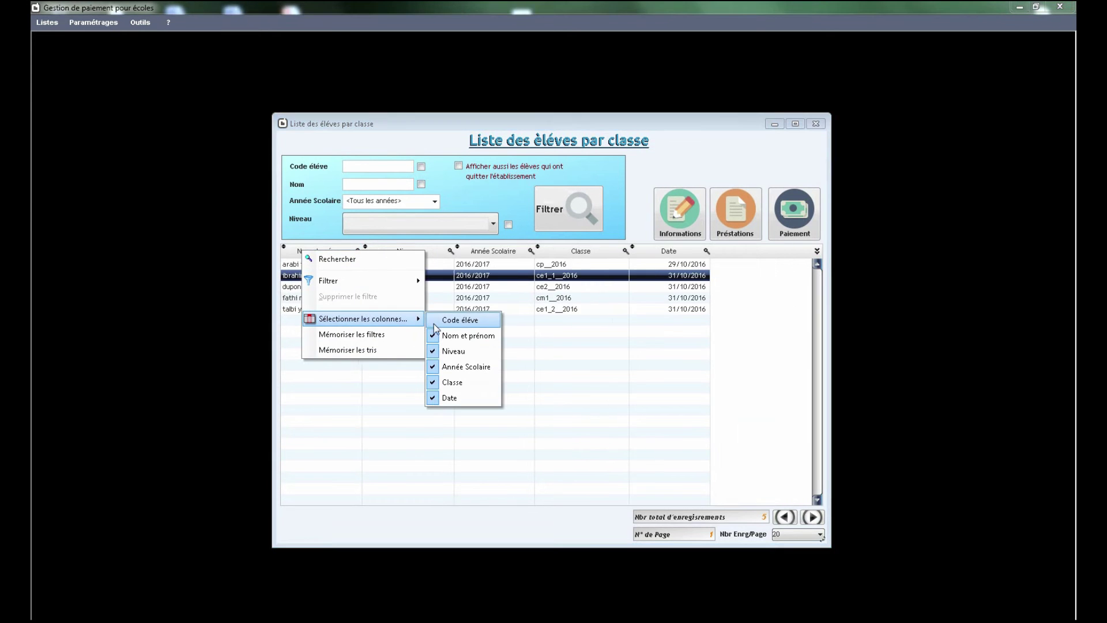
click(639, 307)
- Preview the printout of the student table with its reduced set of columns and close the preview
right_click(588, 298)
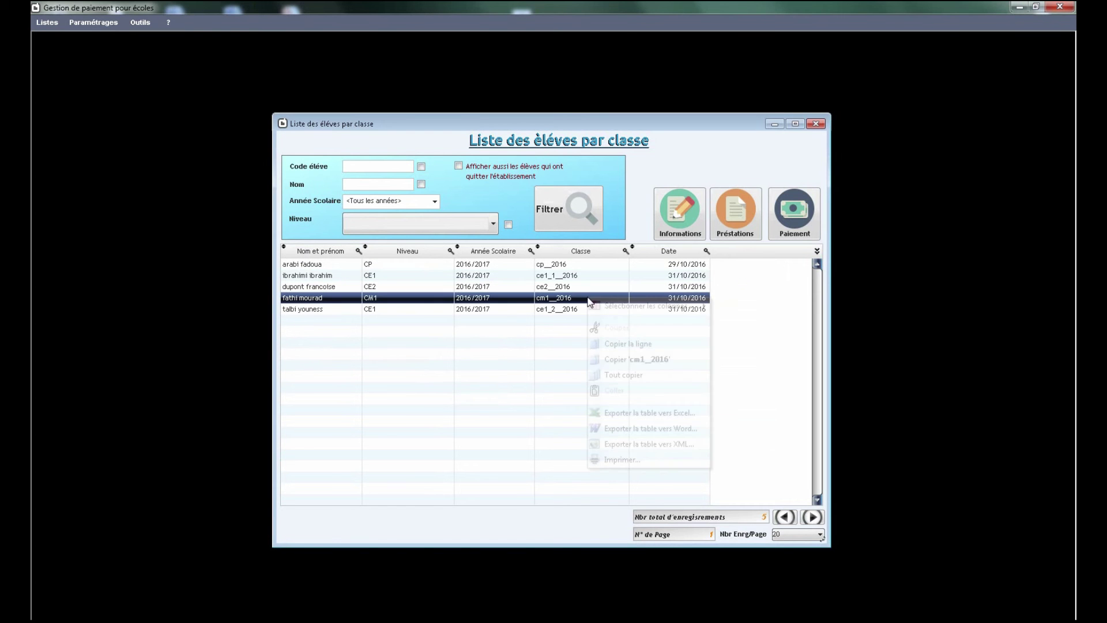
right_click(435, 312)
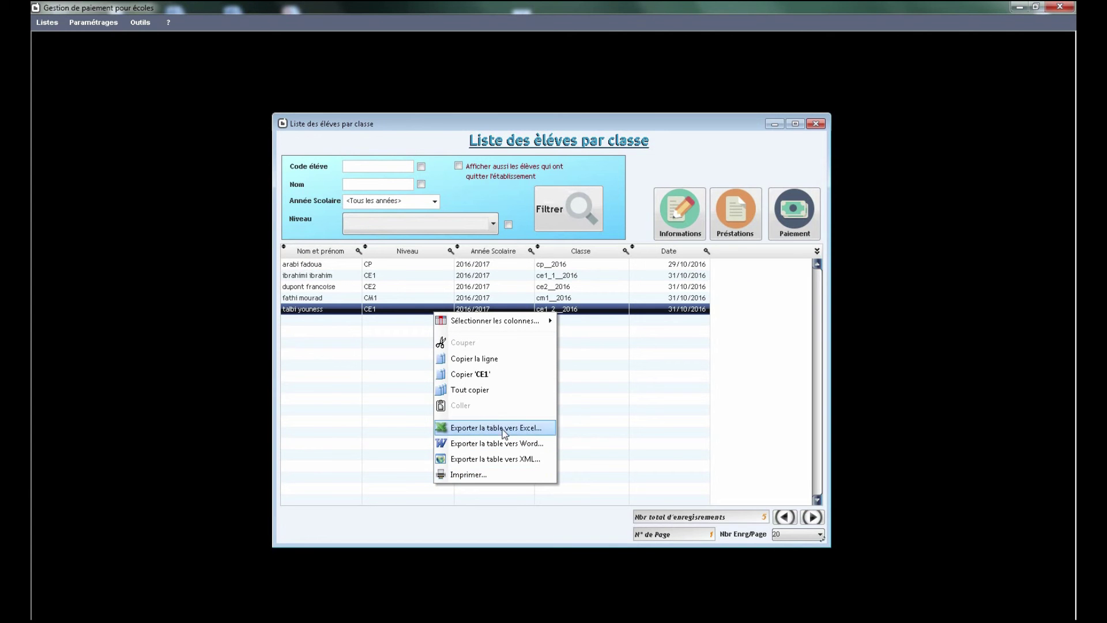
click(472, 476)
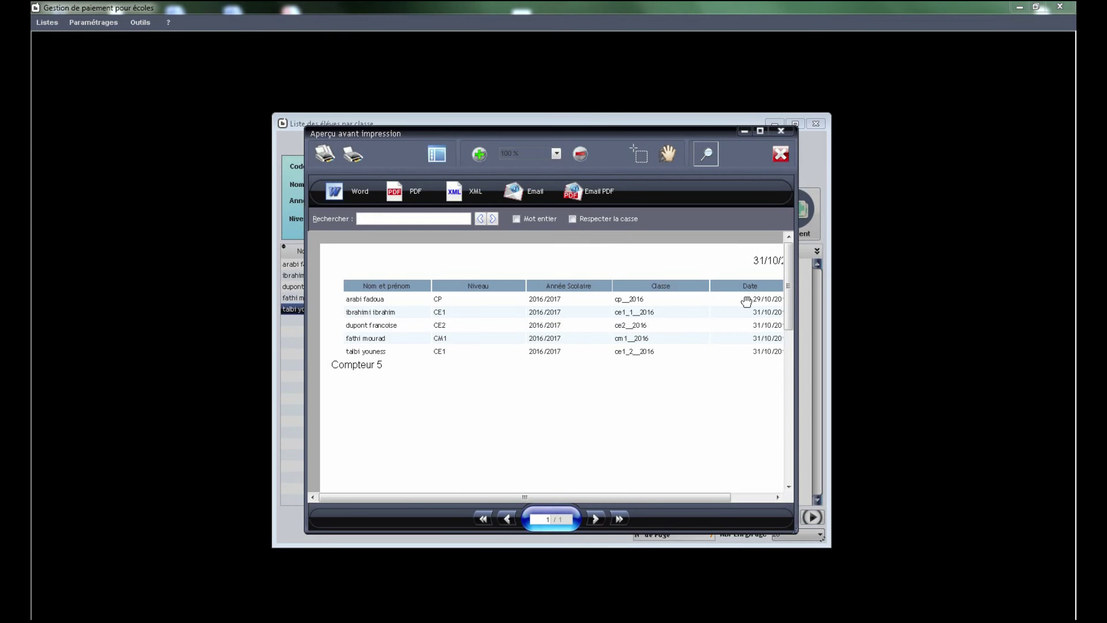
click(782, 131)
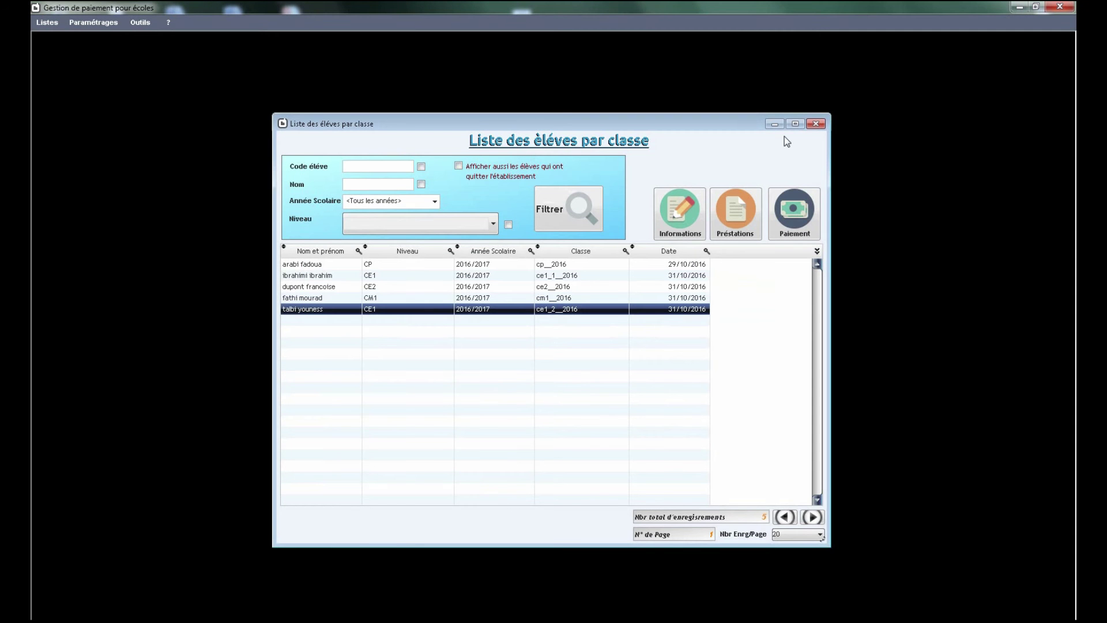
- Set the level filter to CE1, enable it, and apply it to the student list
click(492, 224)
click(374, 270)
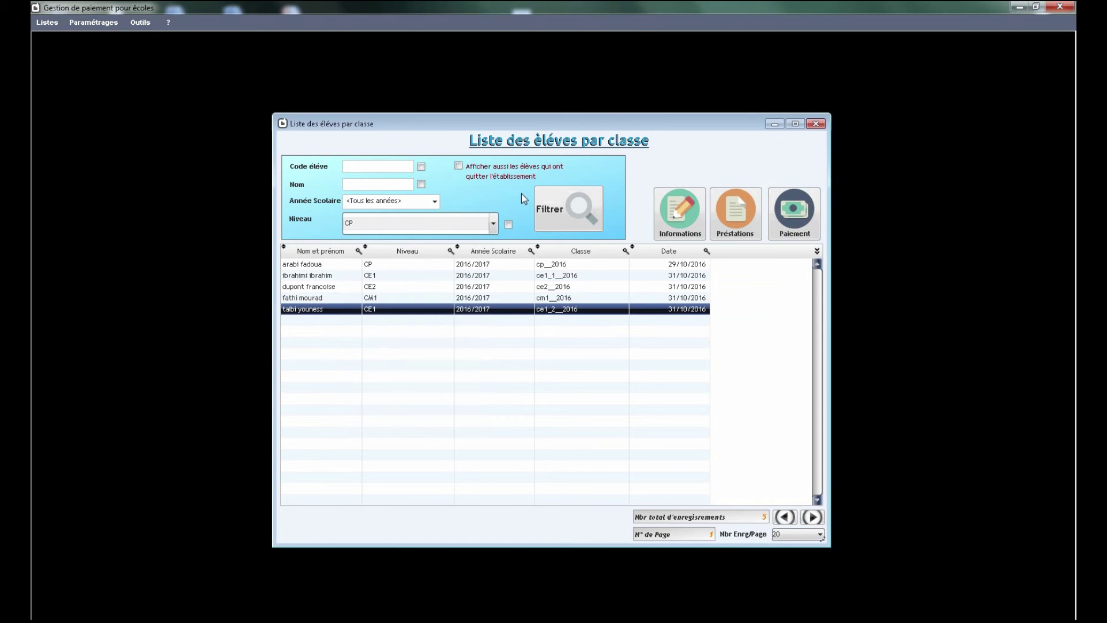
click(493, 224)
click(375, 281)
click(508, 224)
click(543, 216)
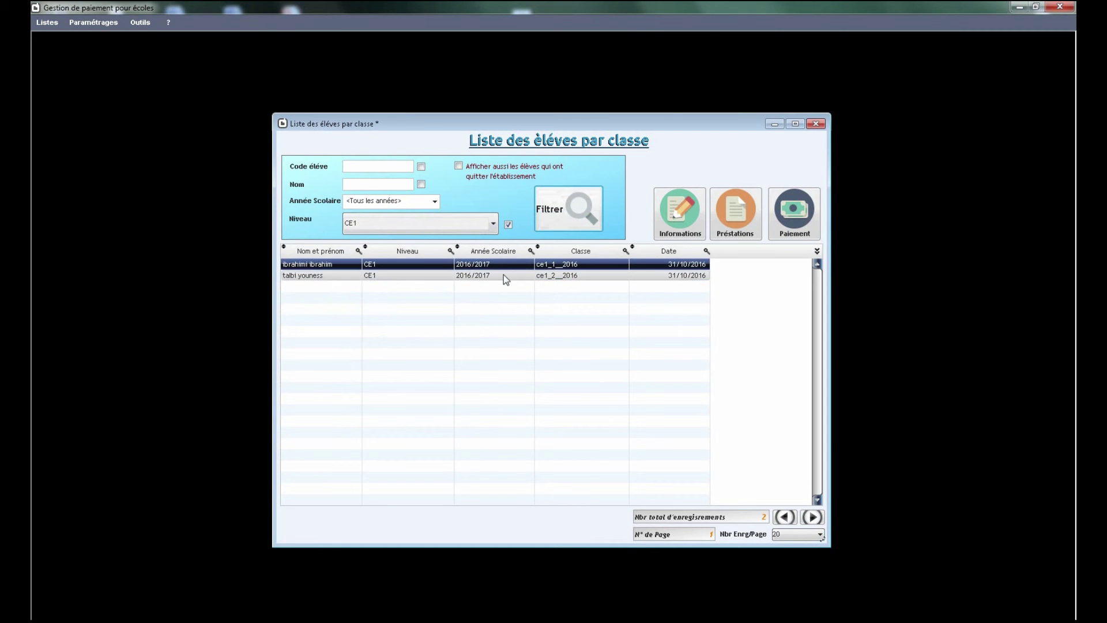
- Select the first CE1 student, view that student's services and payment strategy settings, and close them
click(500, 274)
click(496, 267)
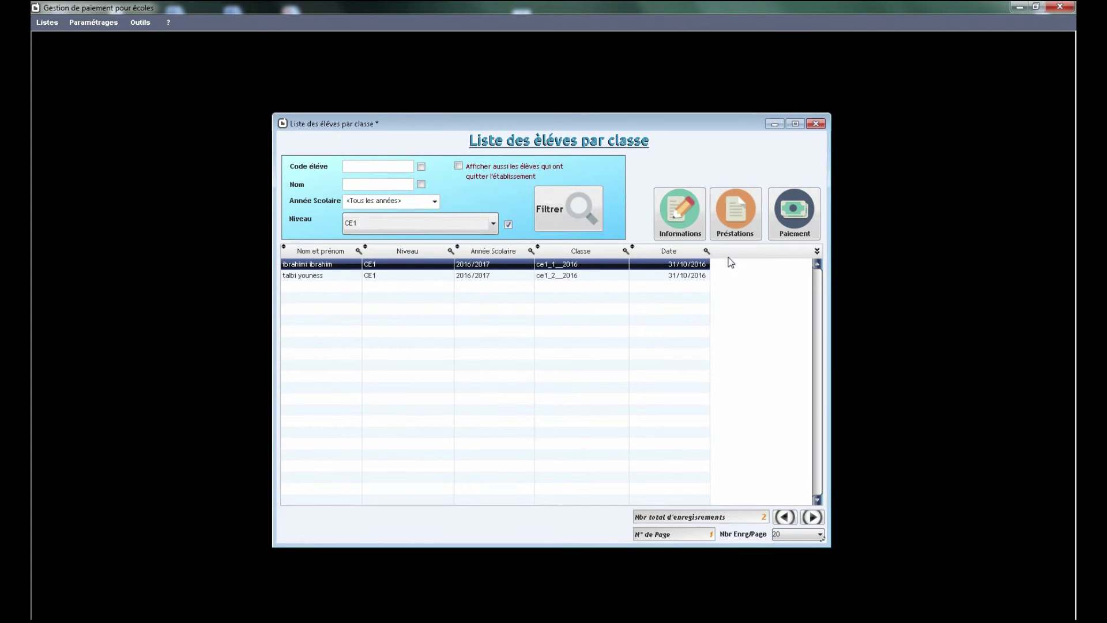
click(743, 218)
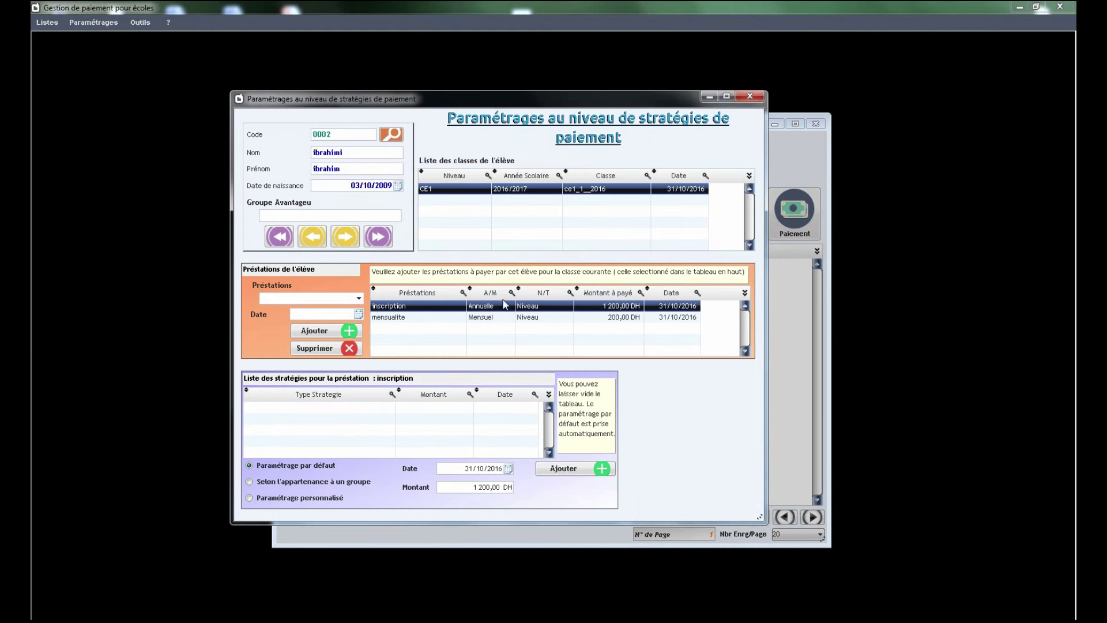
click(751, 97)
- Open the selected student's payment management, review the payment operations and the global situation, and close it
click(794, 209)
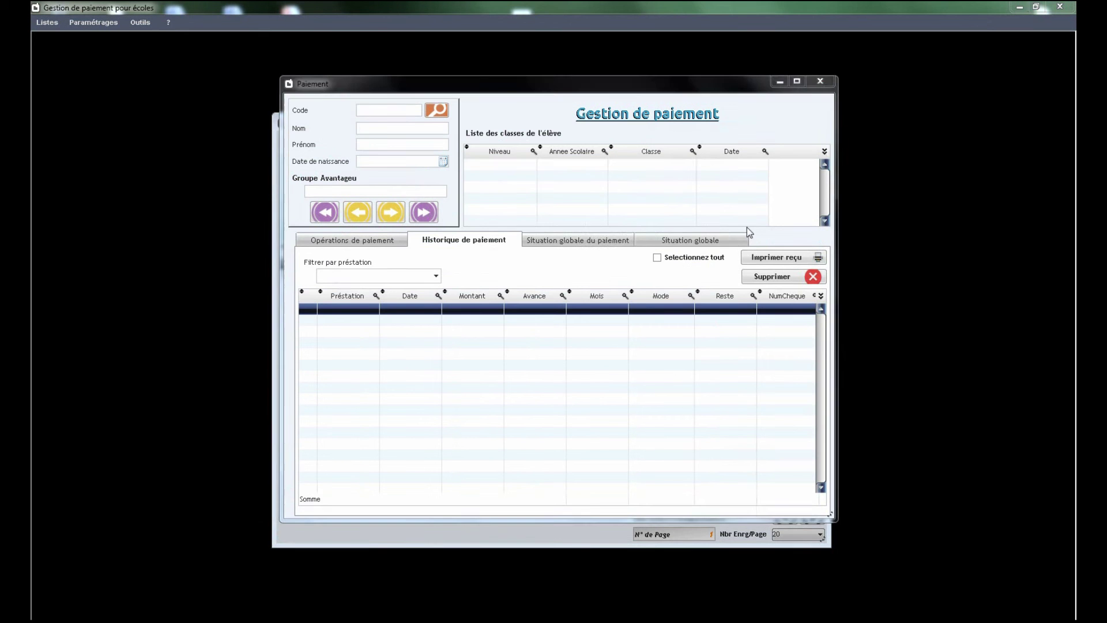
click(378, 242)
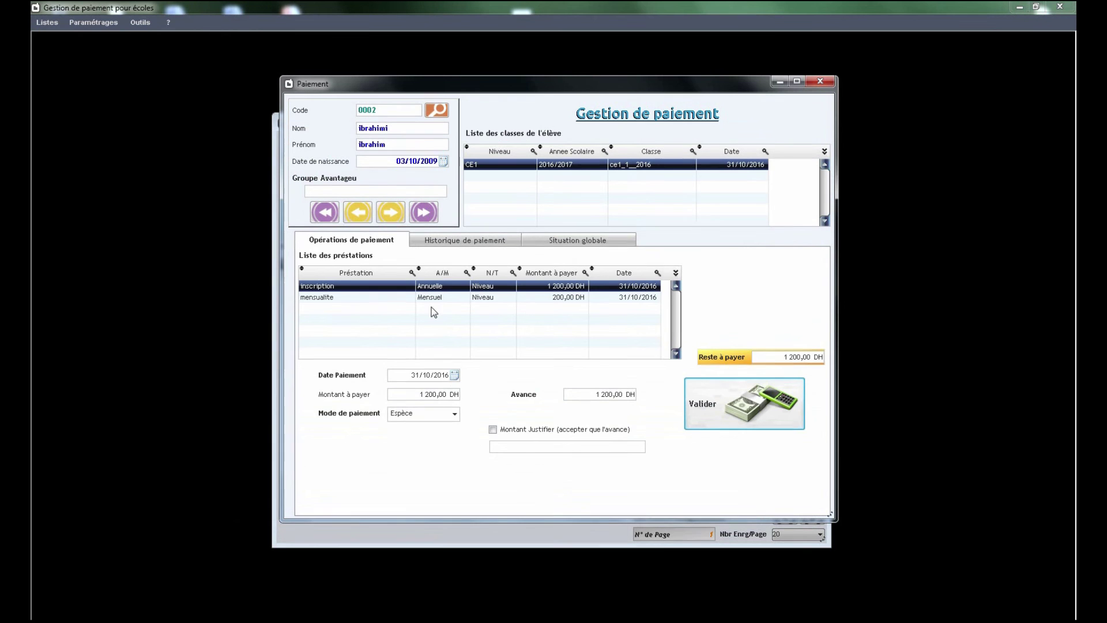
click(563, 243)
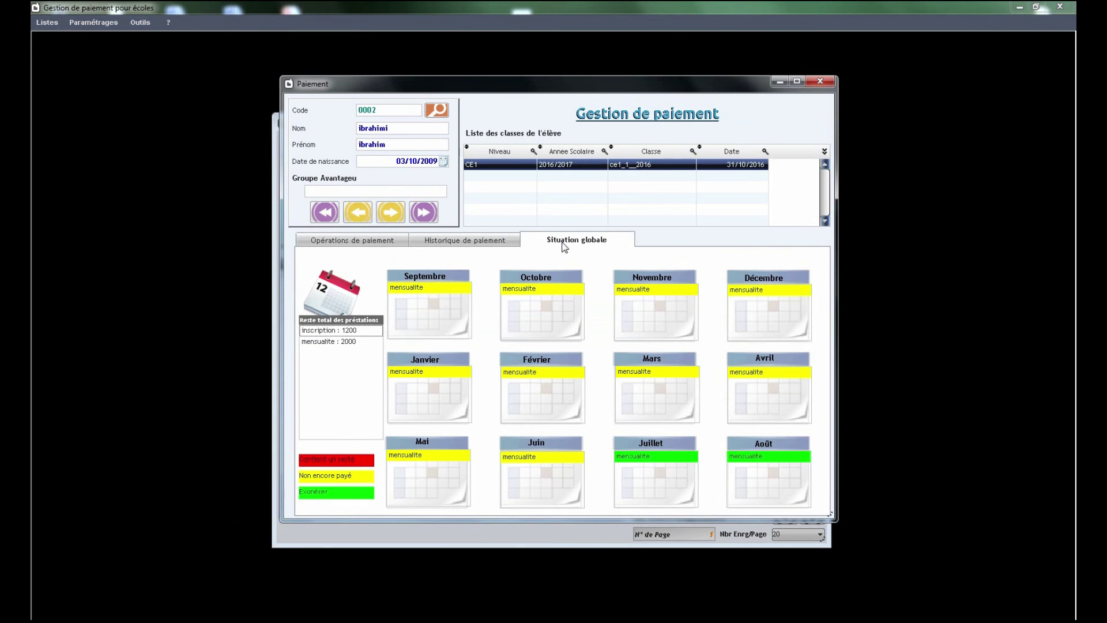
click(822, 82)
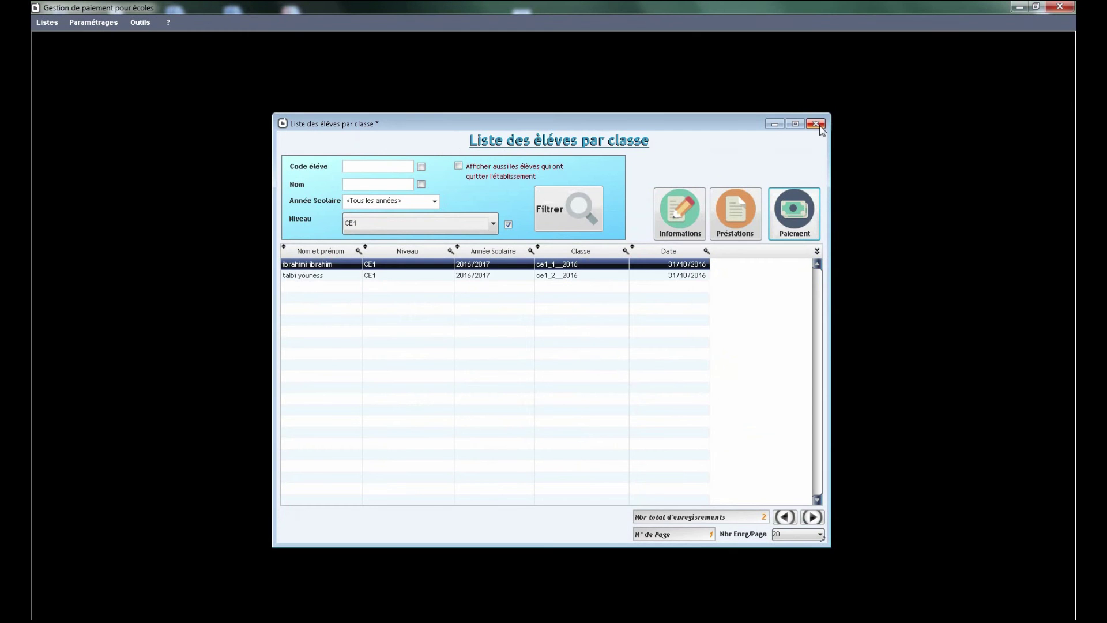
- Close the list of students by class and open the list of students by service (préstations)
click(816, 124)
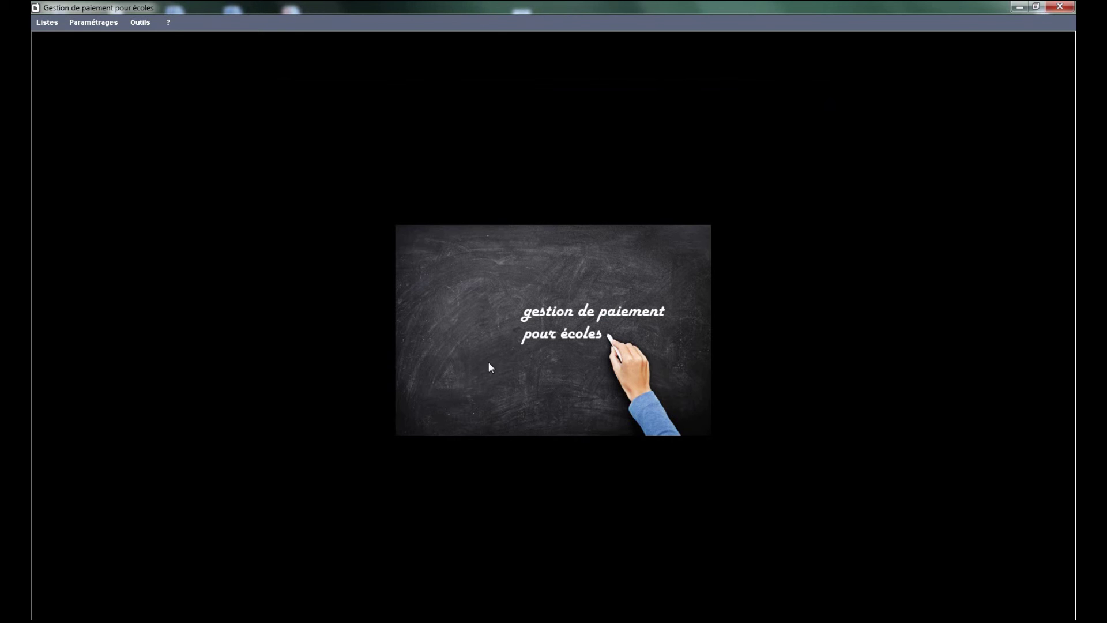
click(40, 23)
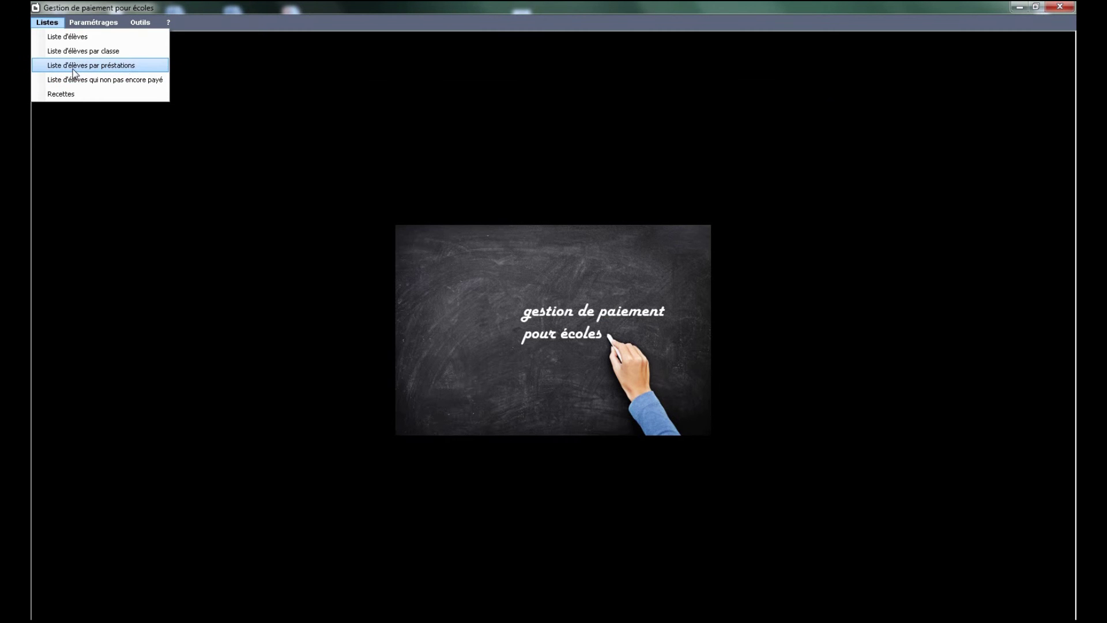
click(122, 67)
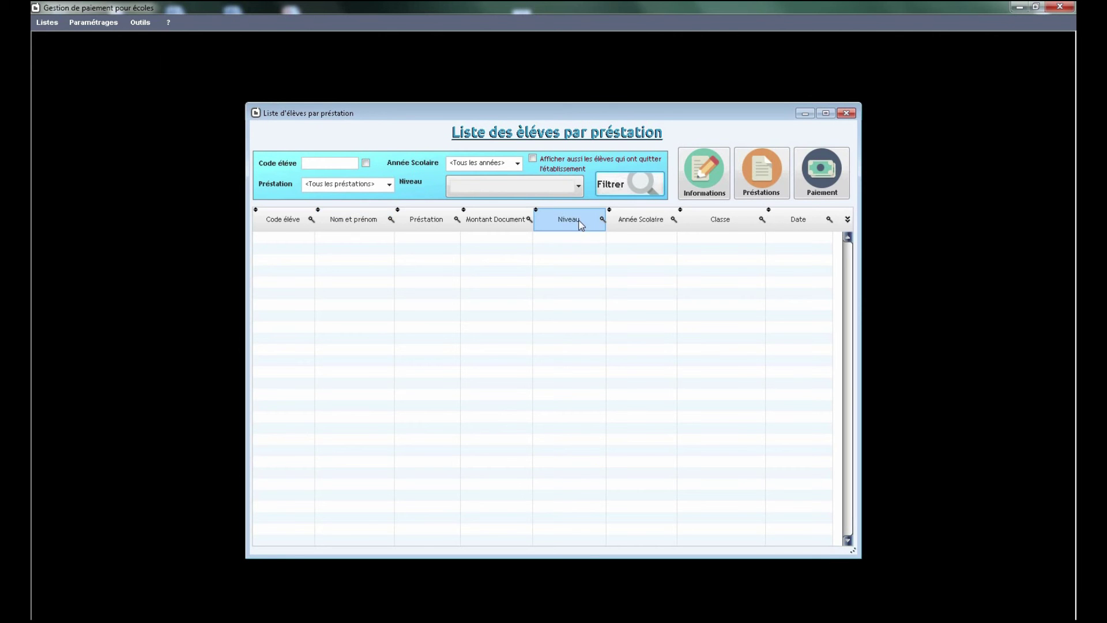
- Filter the list of students by service for inscription, and after that for cantine
click(382, 184)
click(344, 209)
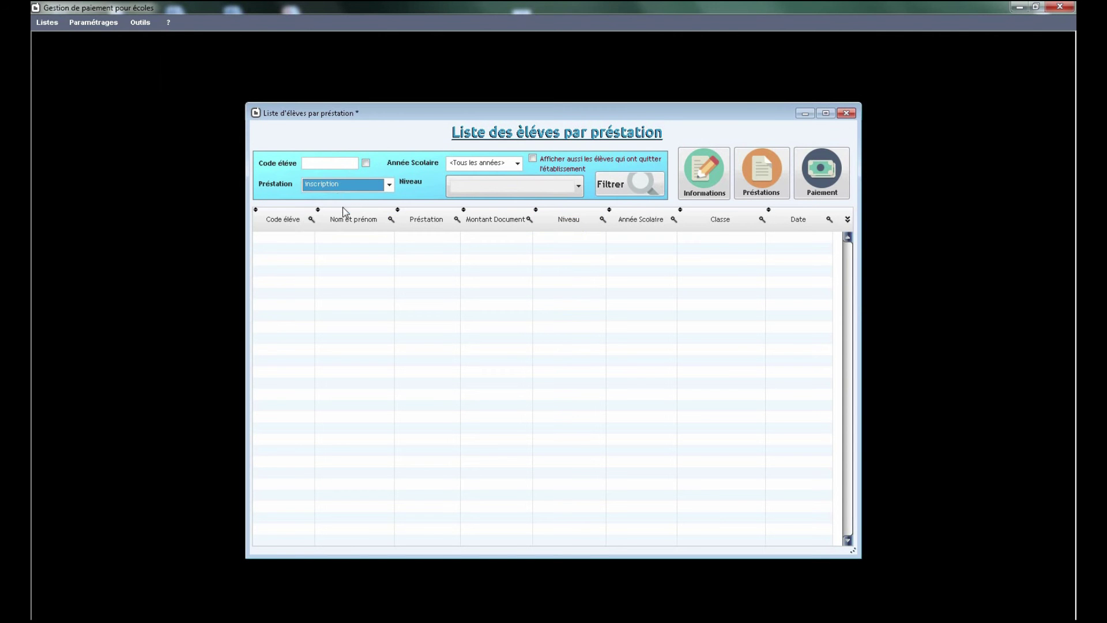
click(605, 184)
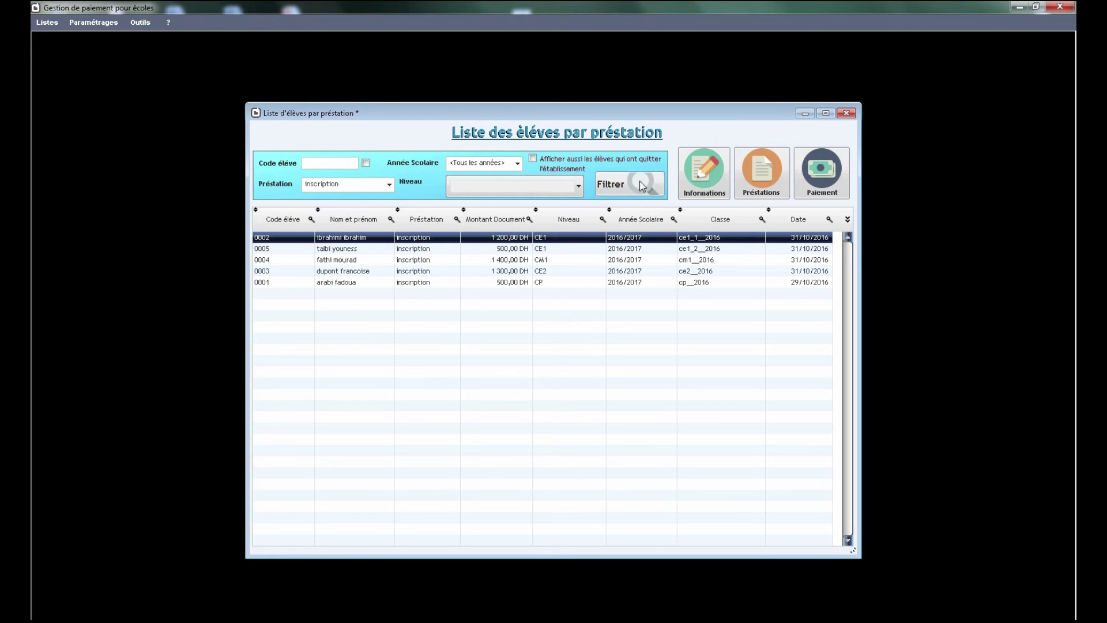
click(375, 185)
click(370, 232)
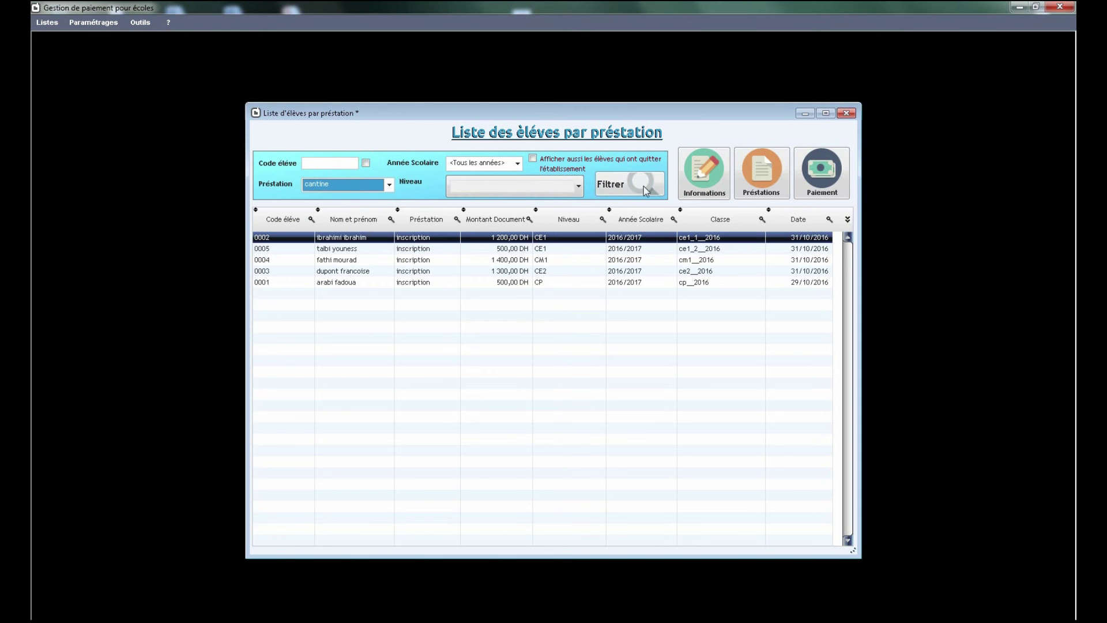
click(646, 191)
- Set the service filter to transport and apply it to the list of students by service
click(372, 185)
click(340, 220)
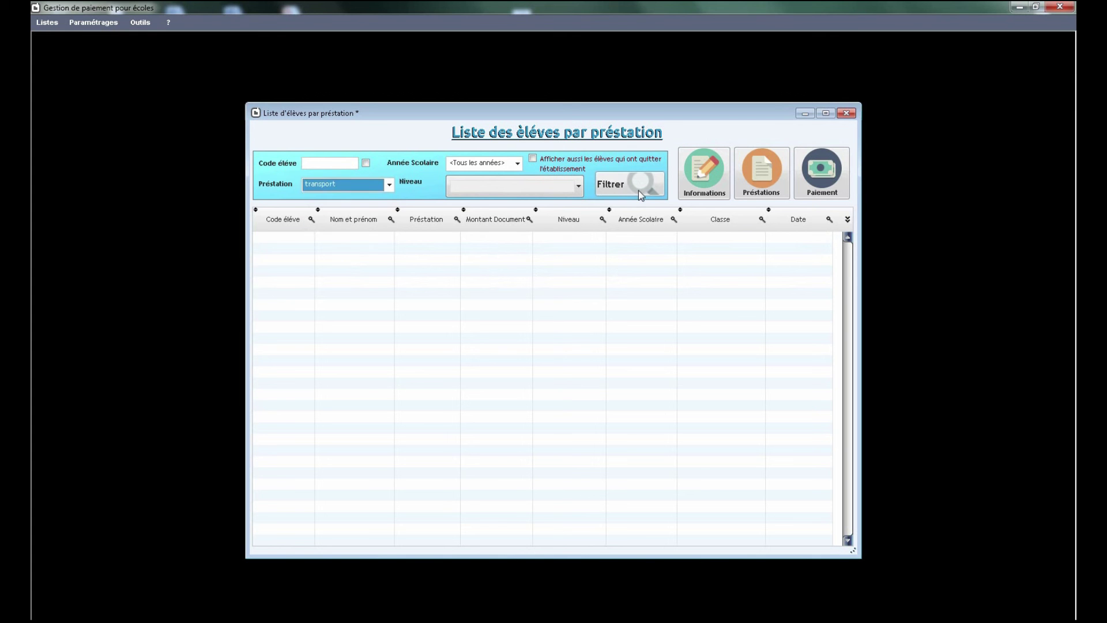
click(638, 191)
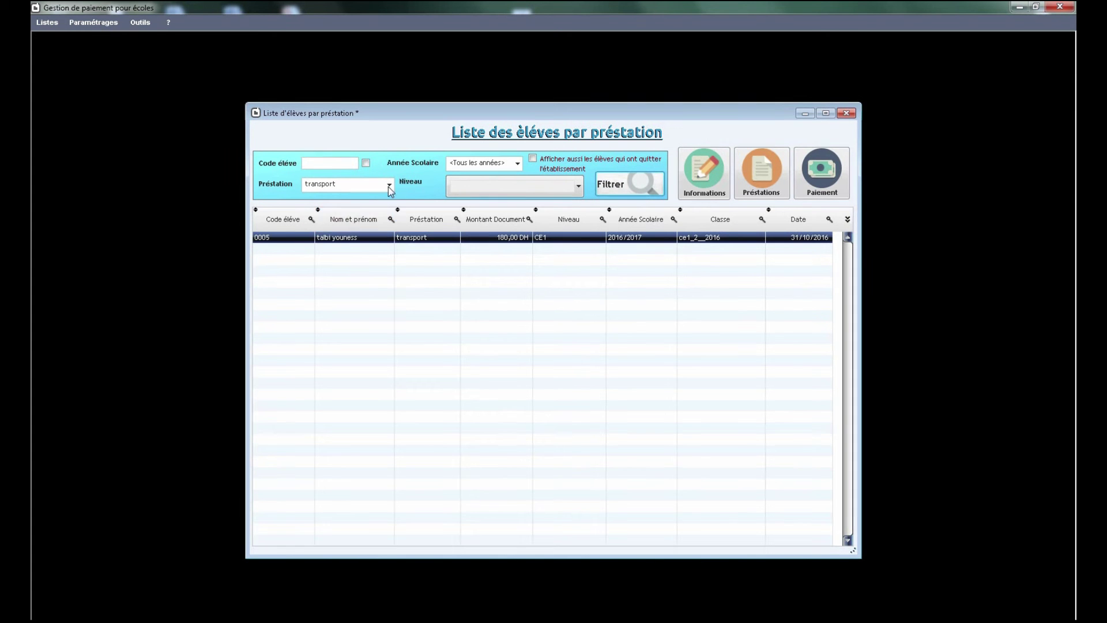
- Open the general student list and open the services and payment strategy settings of the fourth student listed
click(47, 23)
click(52, 37)
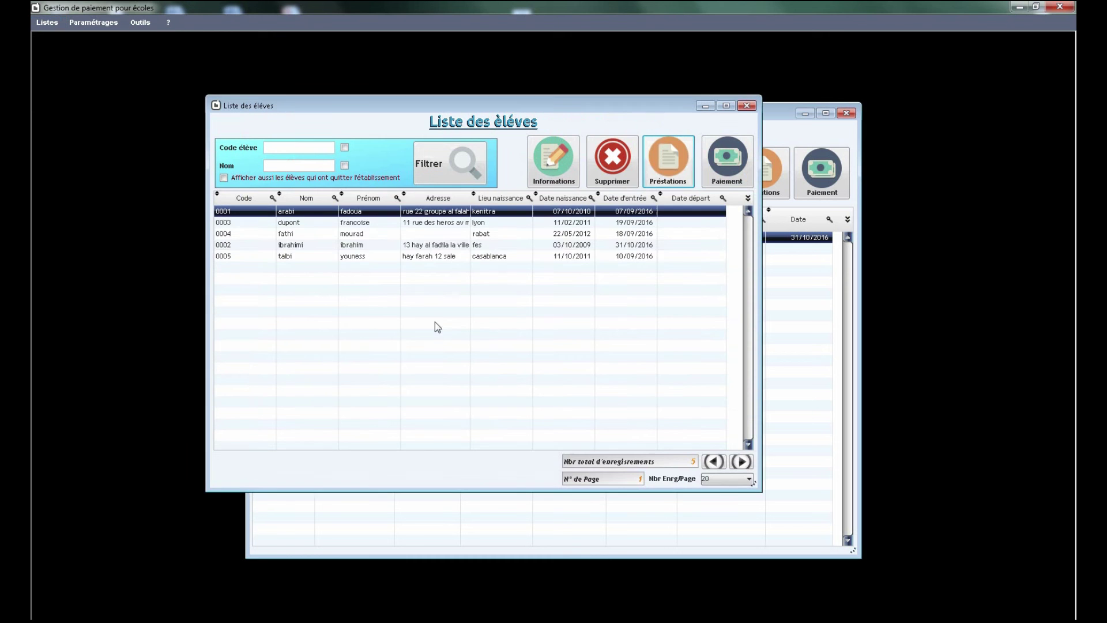
click(348, 247)
click(676, 161)
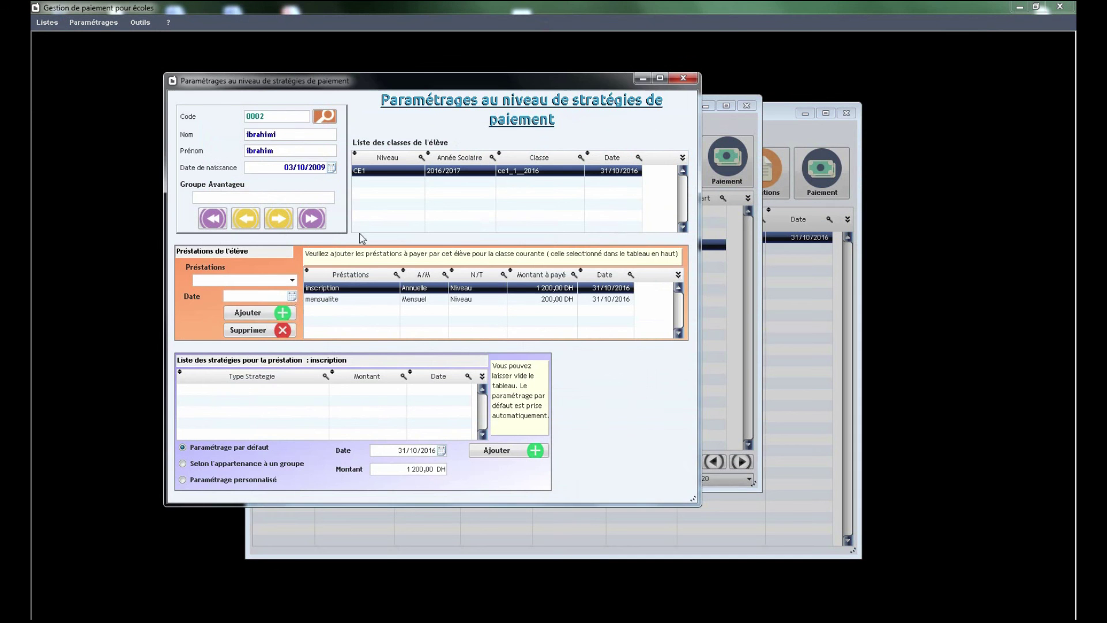
- Add the transport service to the student's current class, and close the settings and the general student list
click(292, 282)
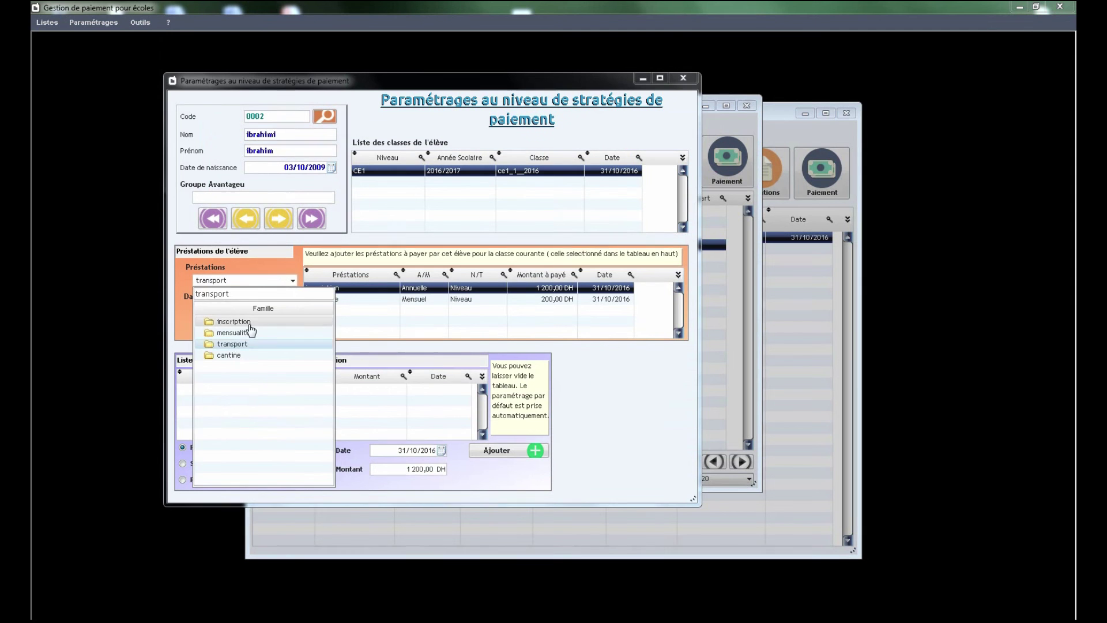
click(248, 325)
click(272, 315)
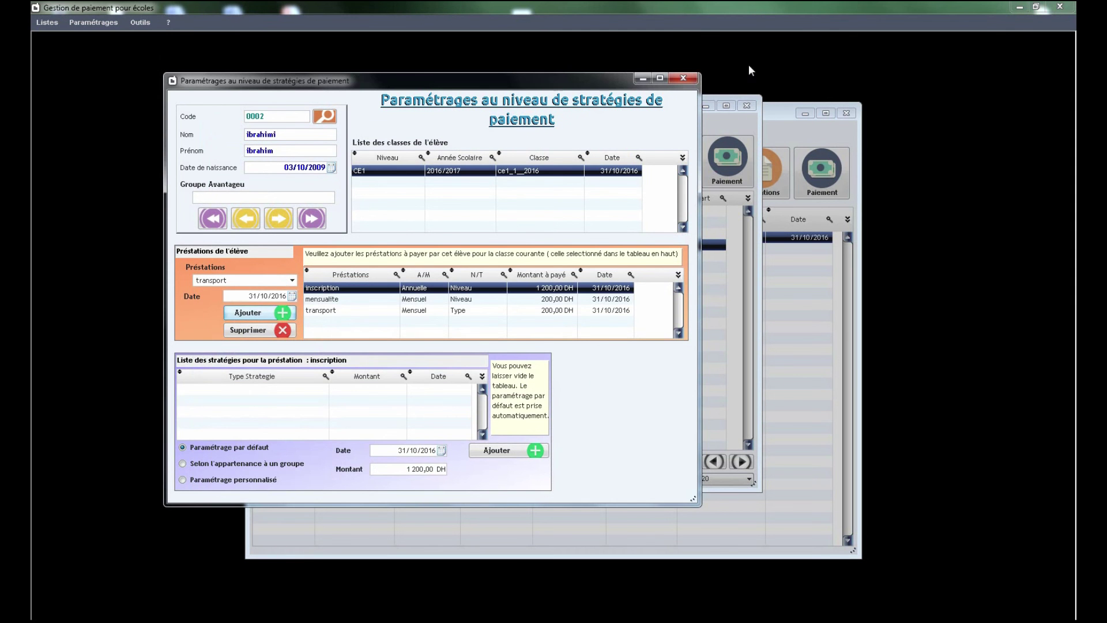
click(685, 79)
click(746, 107)
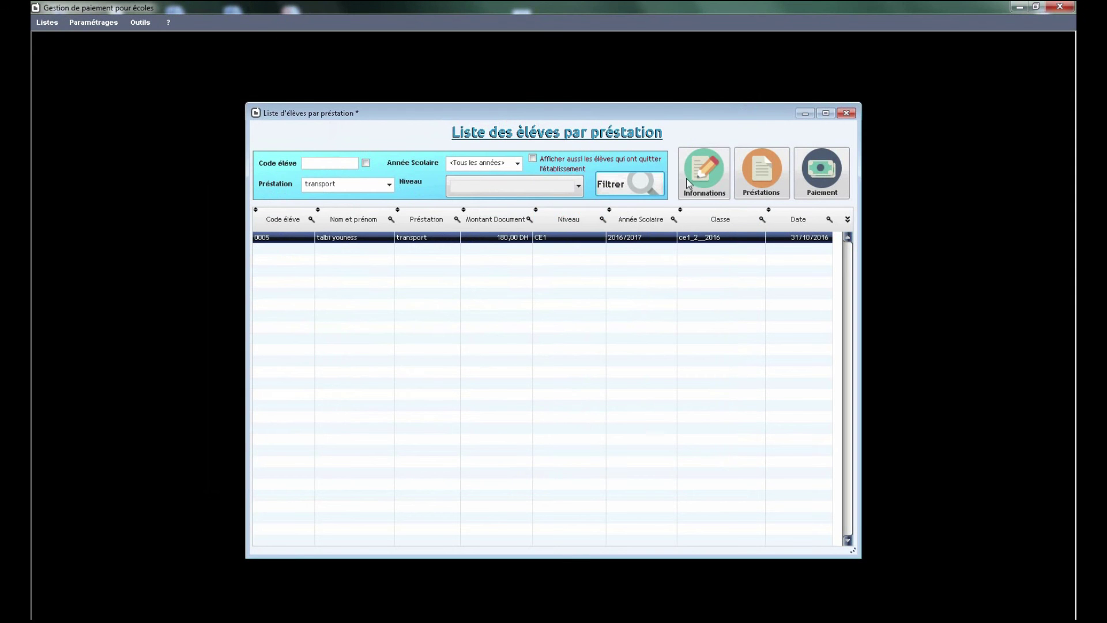
- Reapply the transport filter to the list of students by service and narrow it to level CE1
click(645, 182)
click(556, 249)
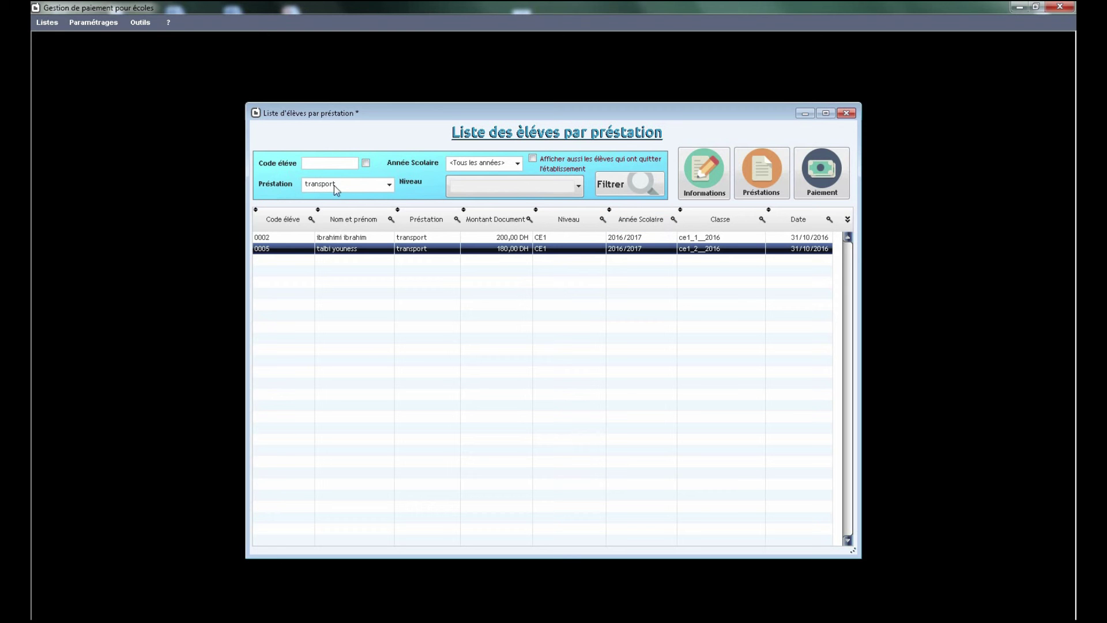
click(552, 189)
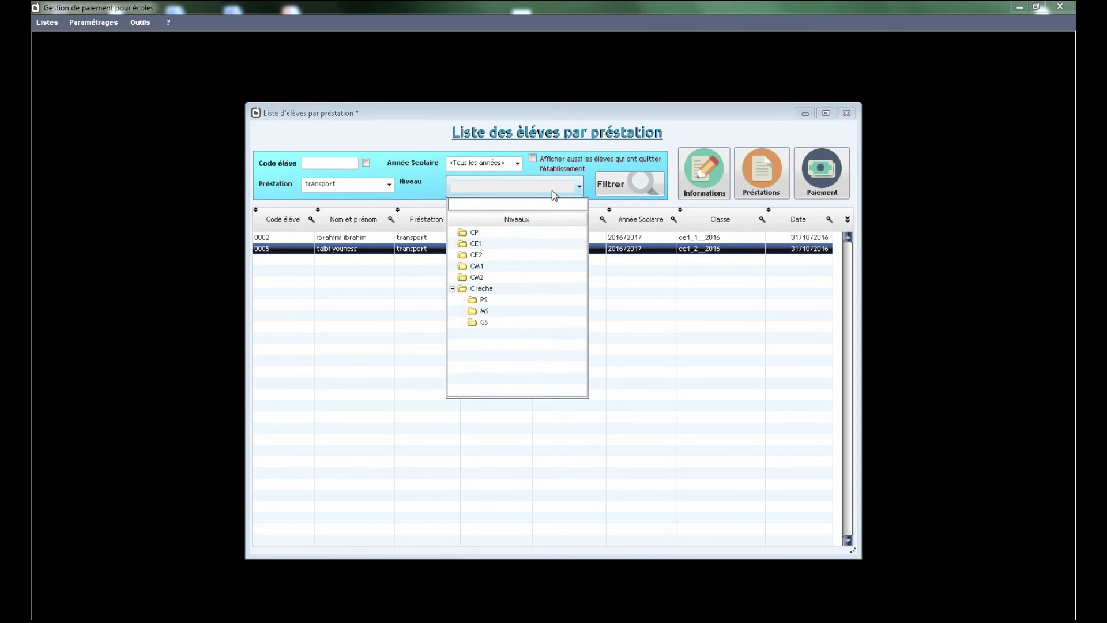
click(486, 236)
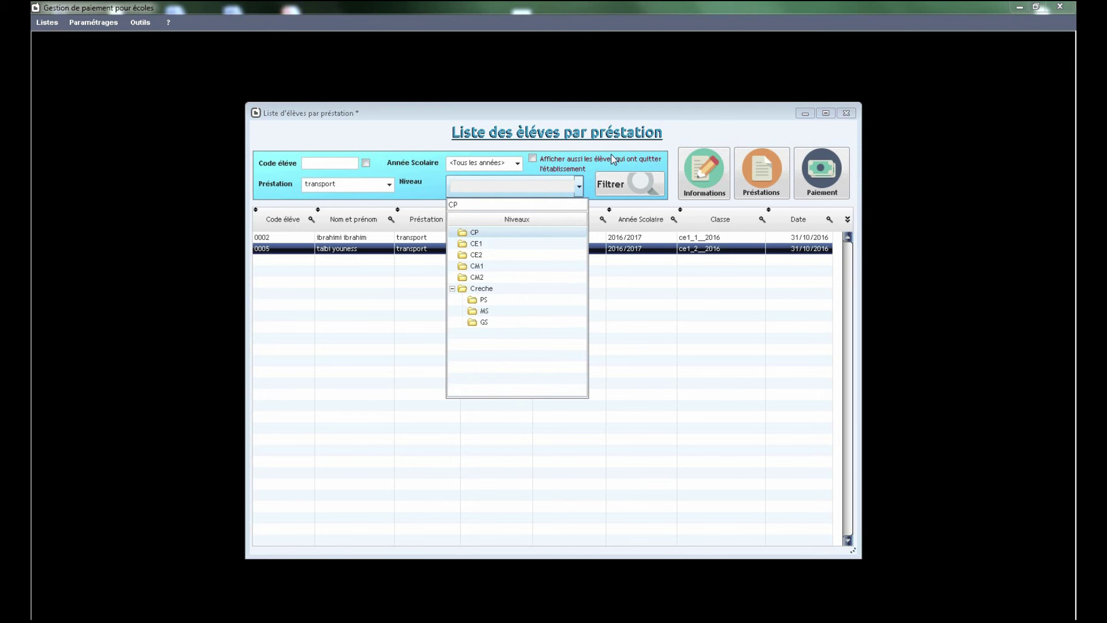
click(612, 155)
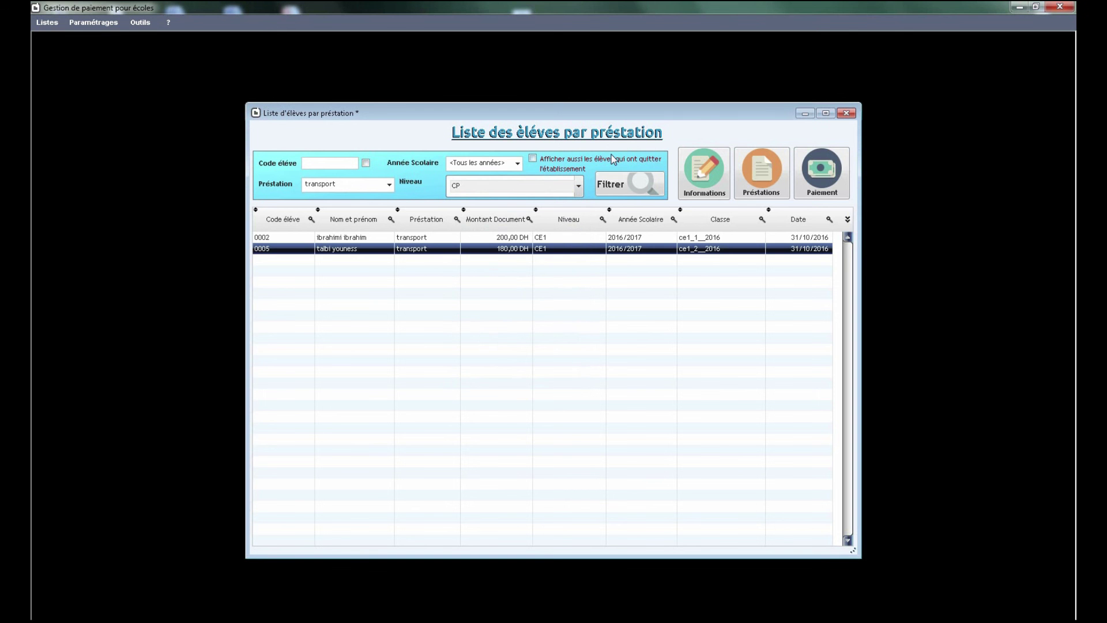
click(577, 186)
click(485, 247)
click(613, 192)
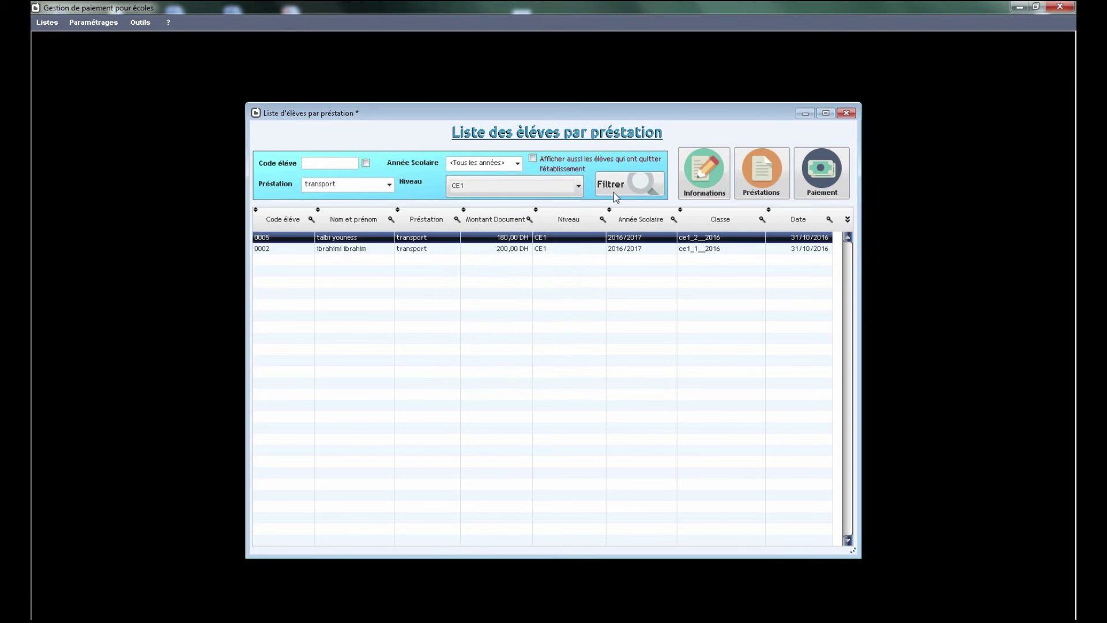
click(718, 249)
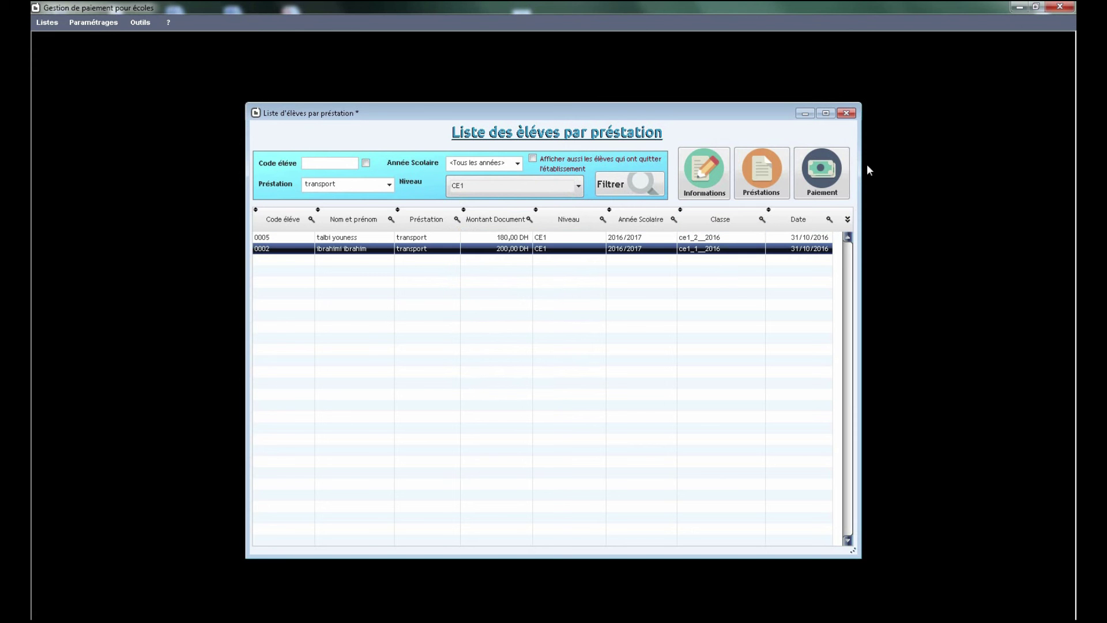
click(684, 244)
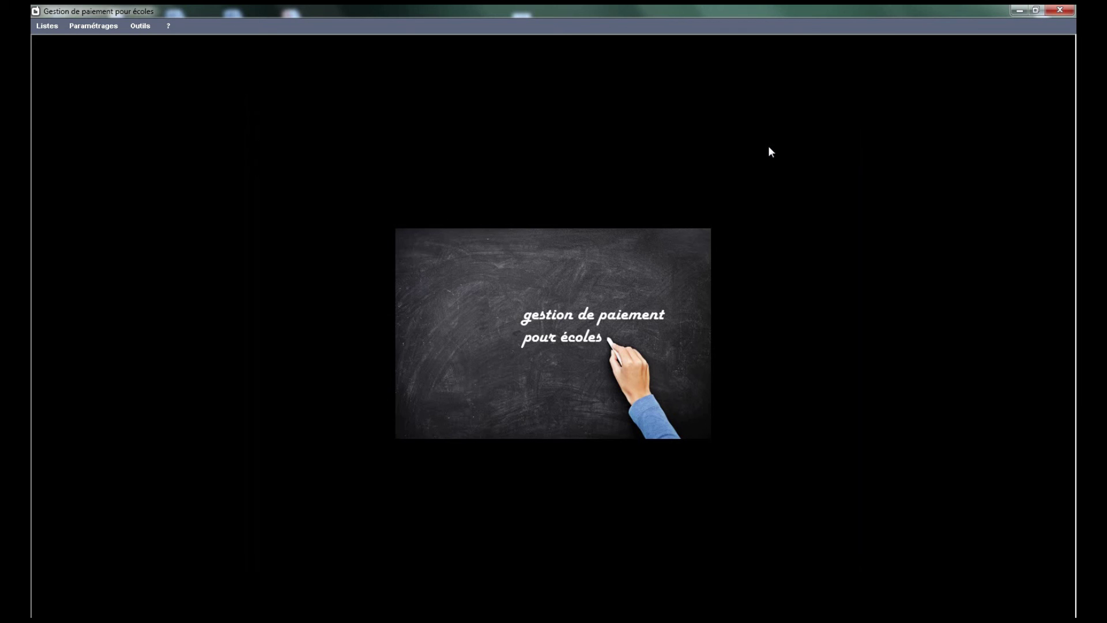
- Open the list of students who have not yet paid and filter it by unpaid mensualite with the unpaid month Janvier enabled
click(47, 25)
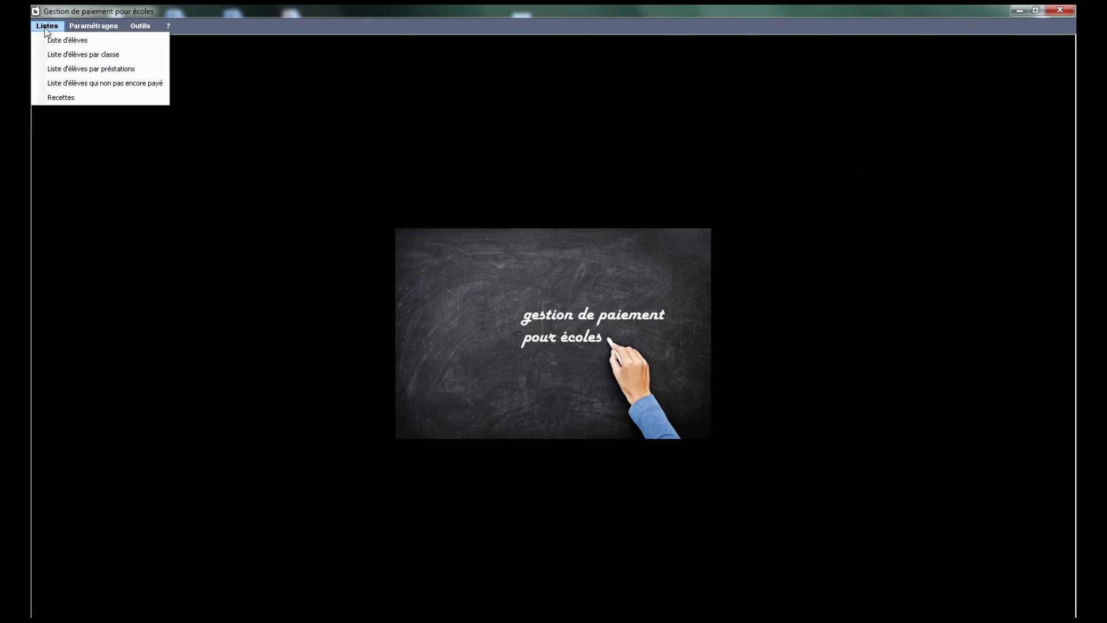
click(123, 87)
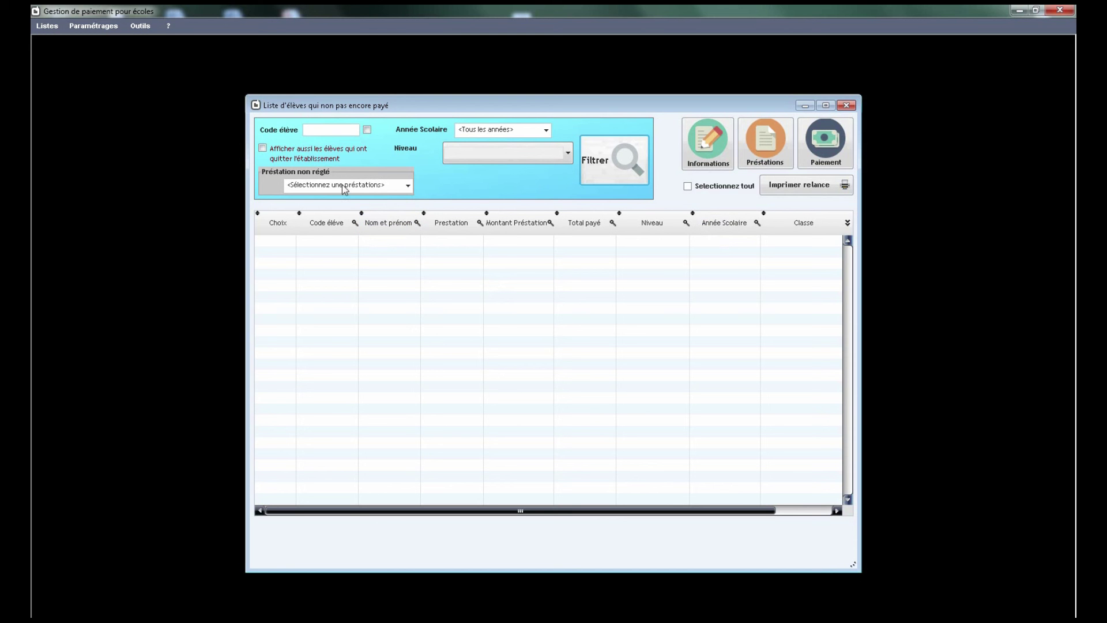
click(382, 183)
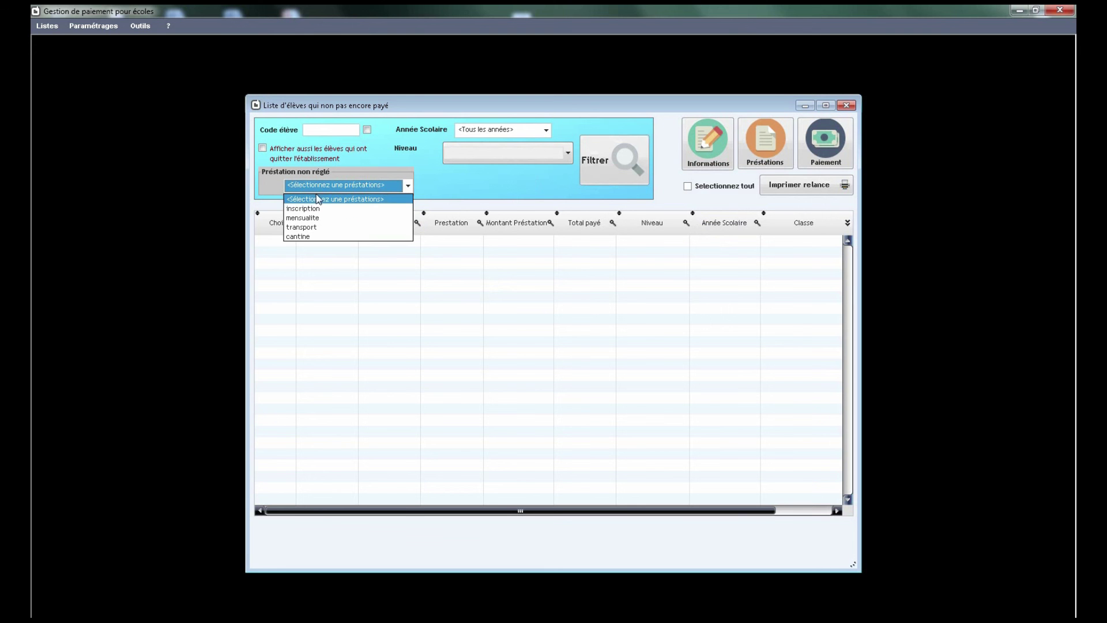
click(312, 218)
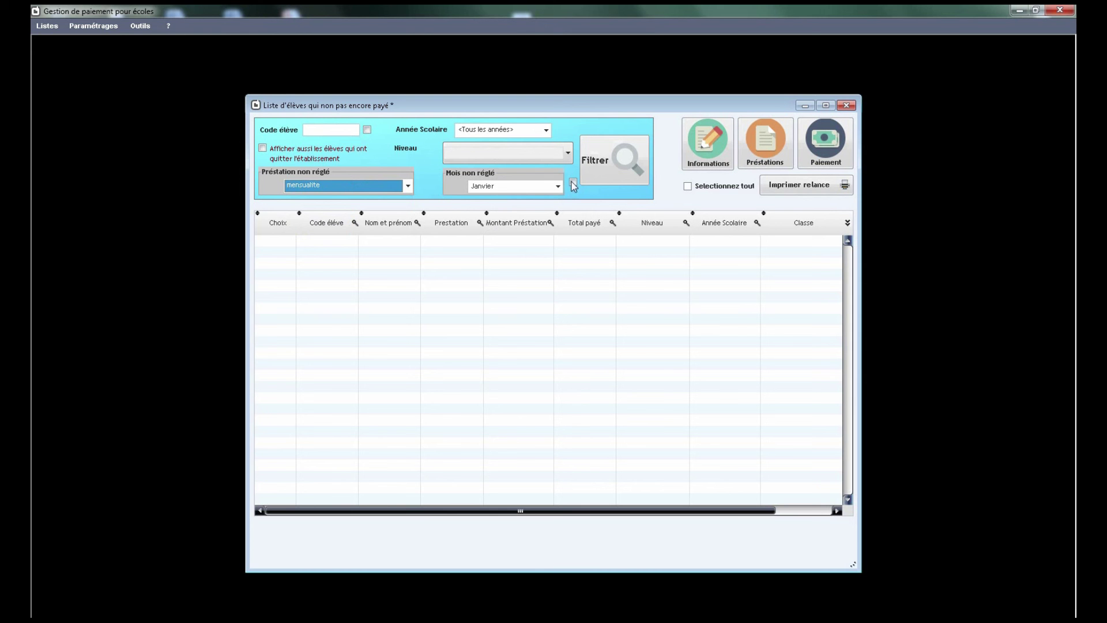
click(573, 183)
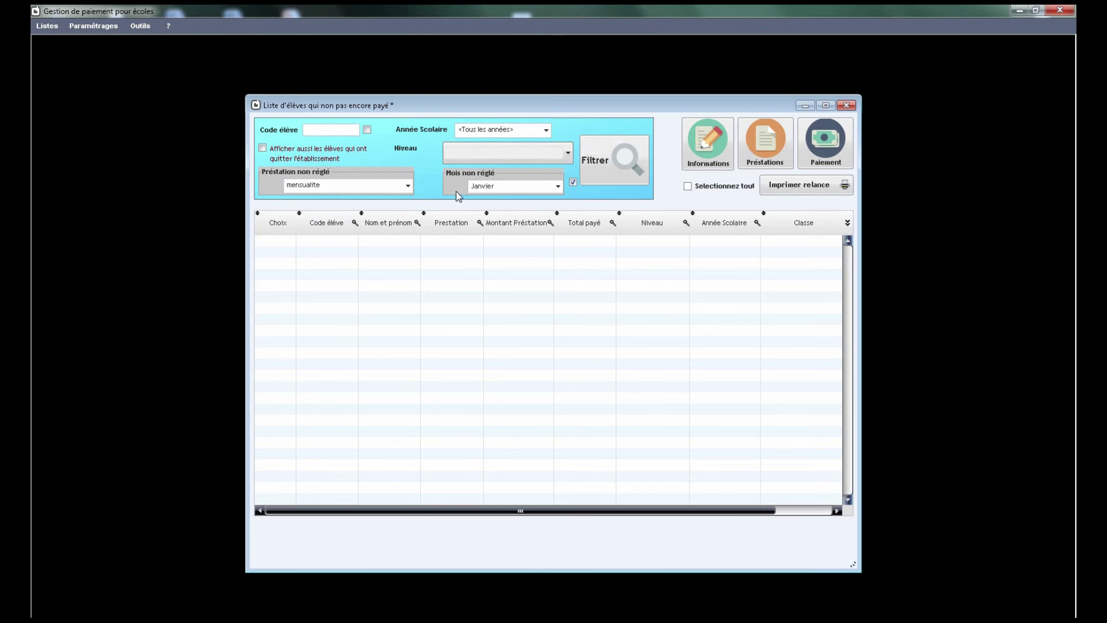
click(602, 168)
click(528, 264)
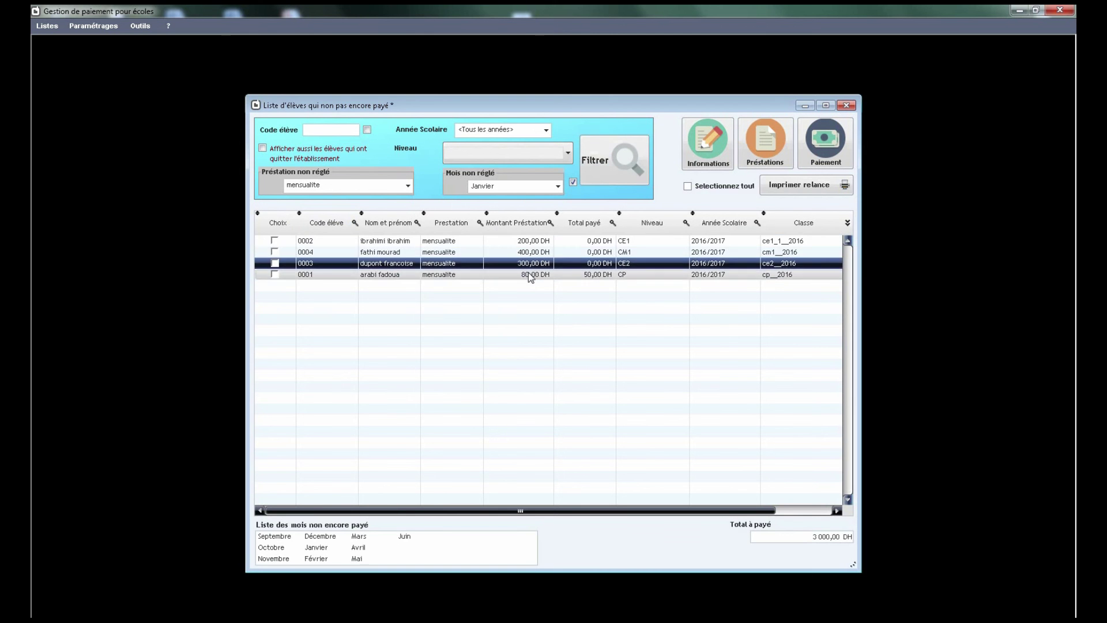
click(530, 276)
- Filter the unpaid list by the transport service and set the unpaid month to Juin
click(346, 185)
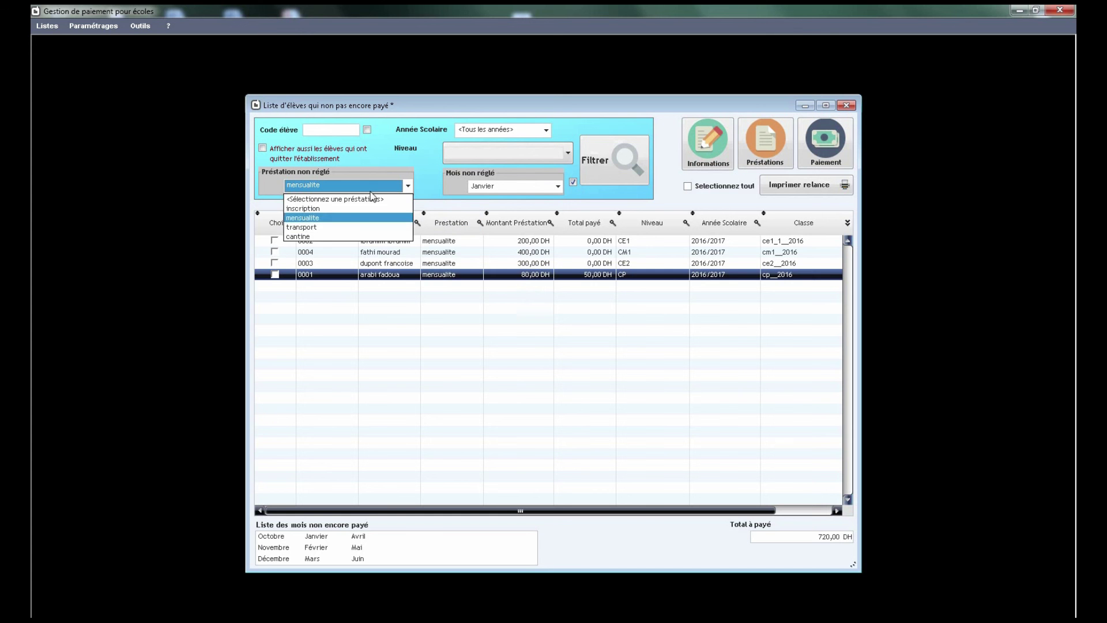
click(321, 228)
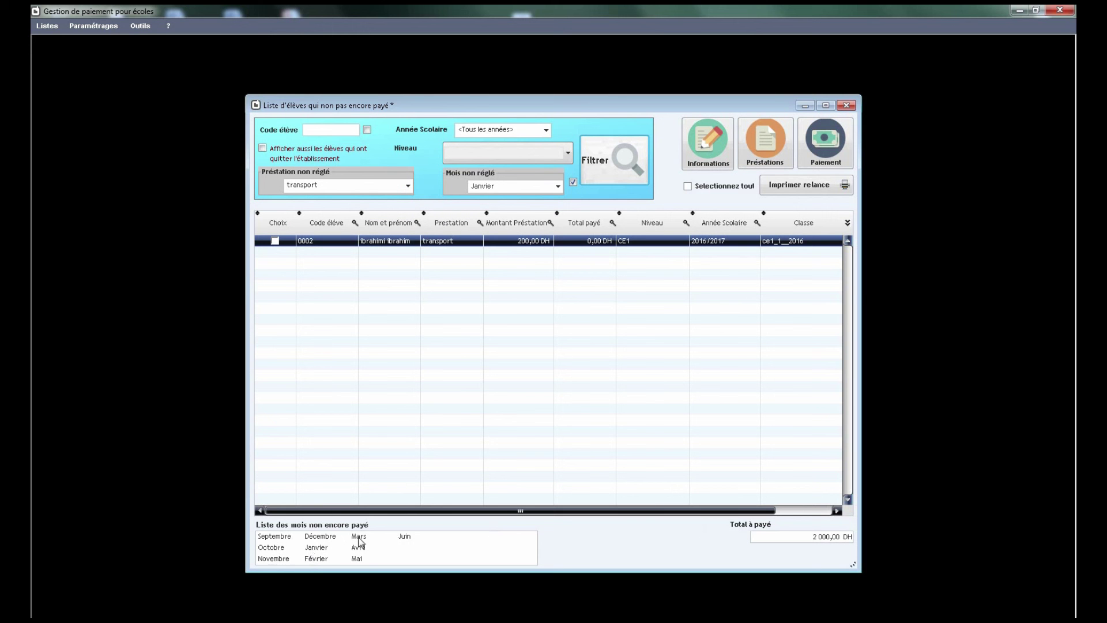
click(545, 187)
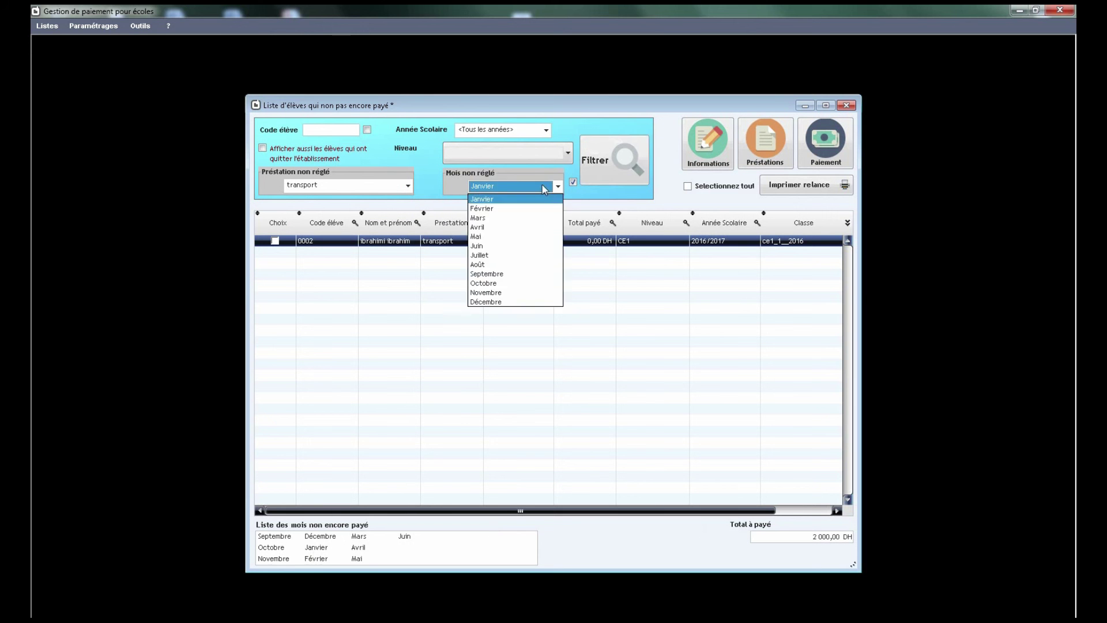
click(488, 246)
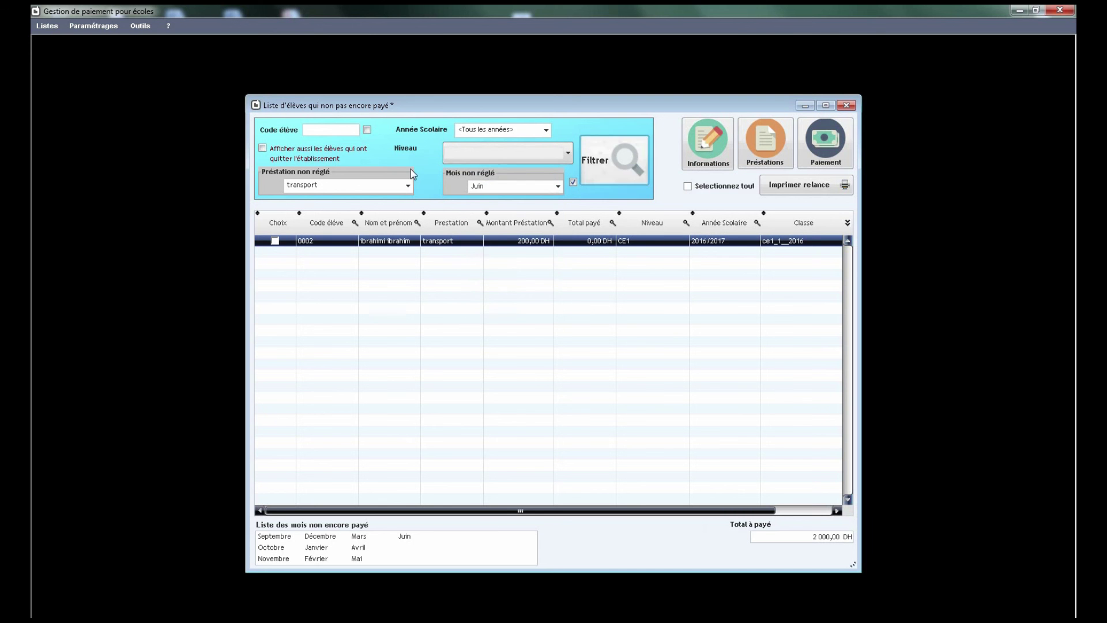
- Filter the unpaid list for Juin by mensualite, and after that by cantine
click(408, 185)
click(341, 218)
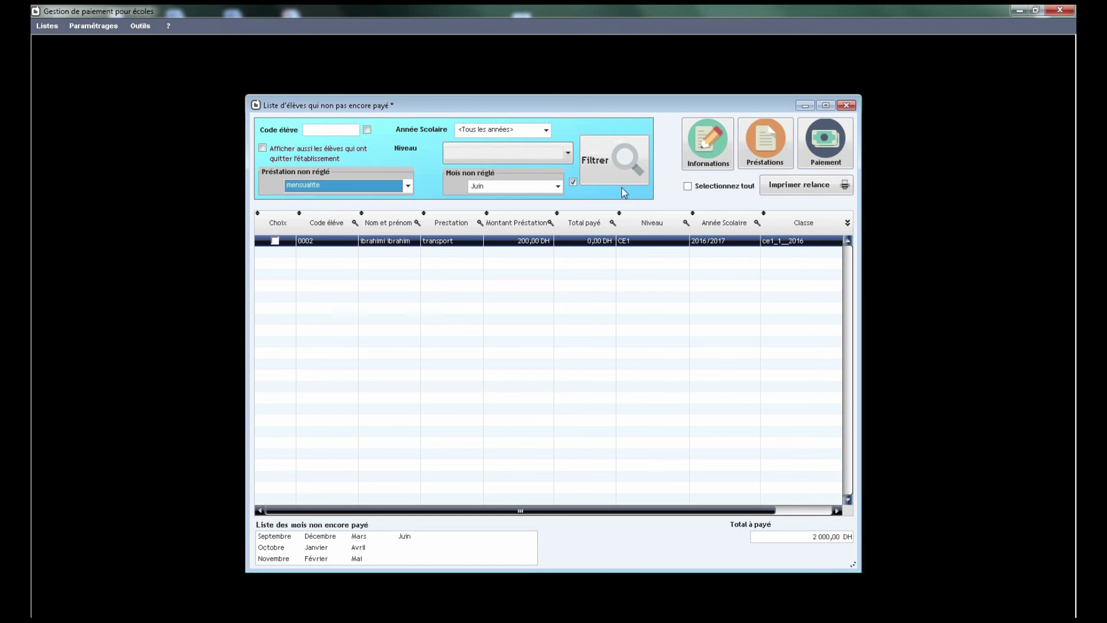
click(596, 162)
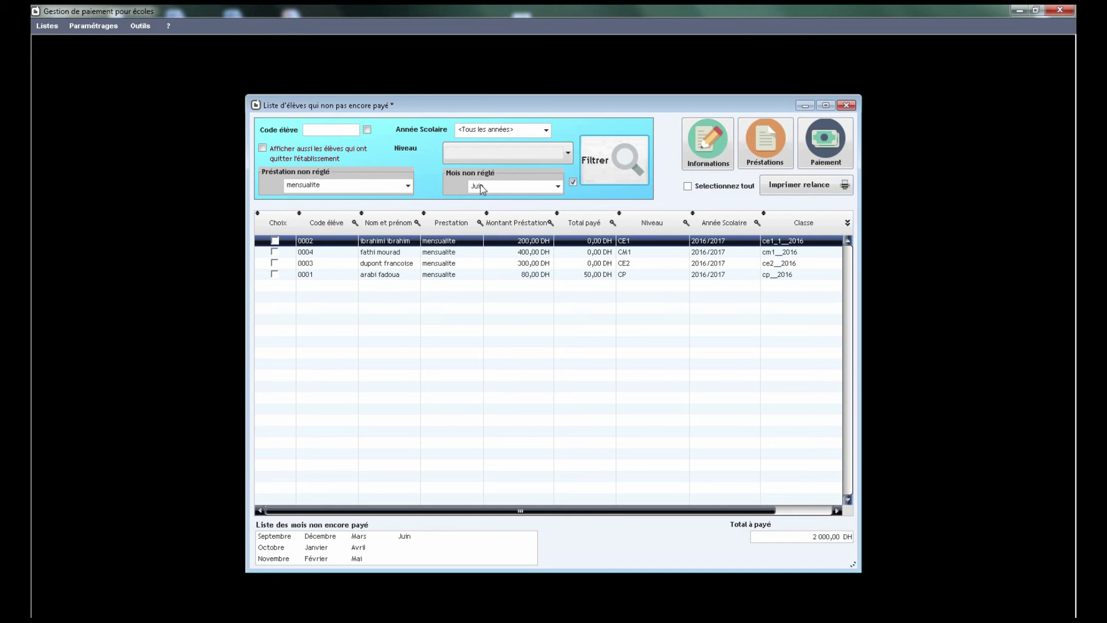
click(316, 187)
click(306, 240)
click(607, 175)
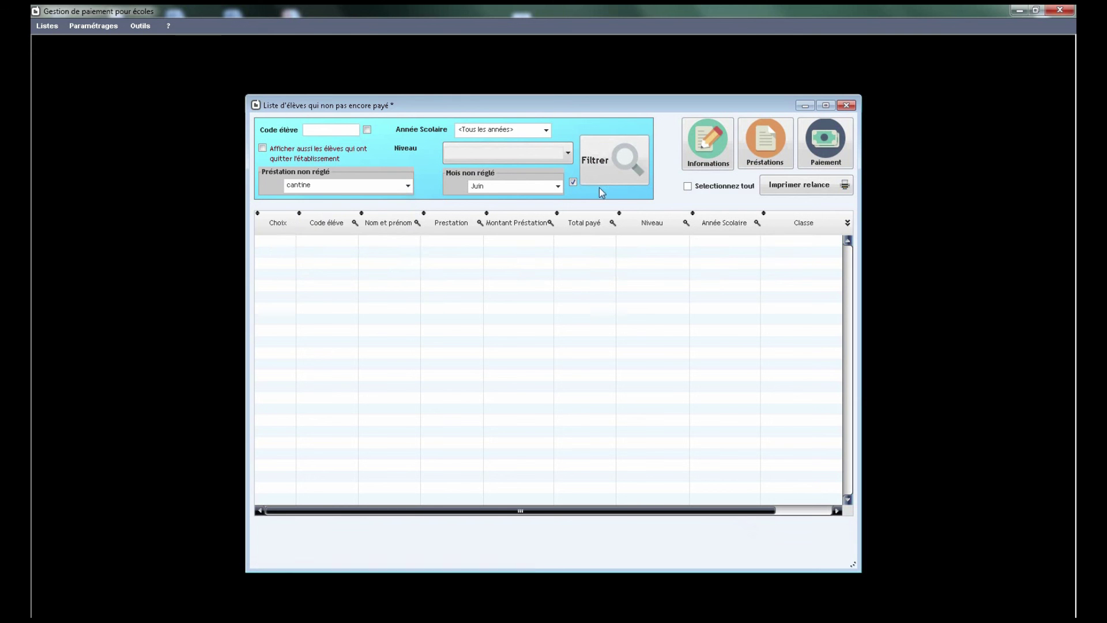
- Filter the unpaid list by the inscription service and mark all the listed students as selected
click(410, 184)
click(386, 210)
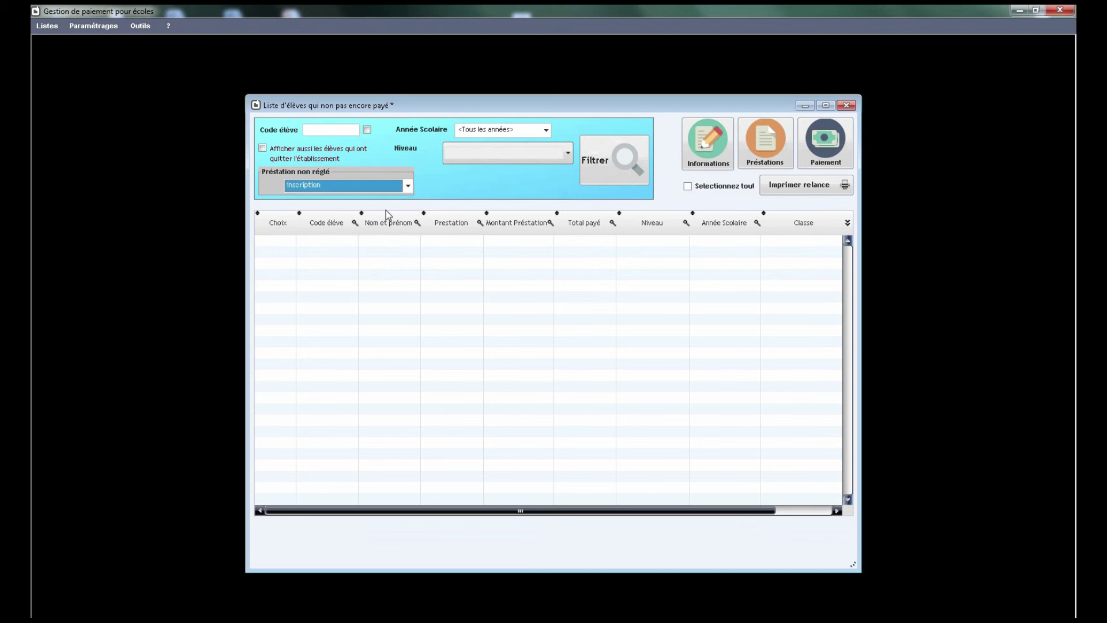
click(634, 169)
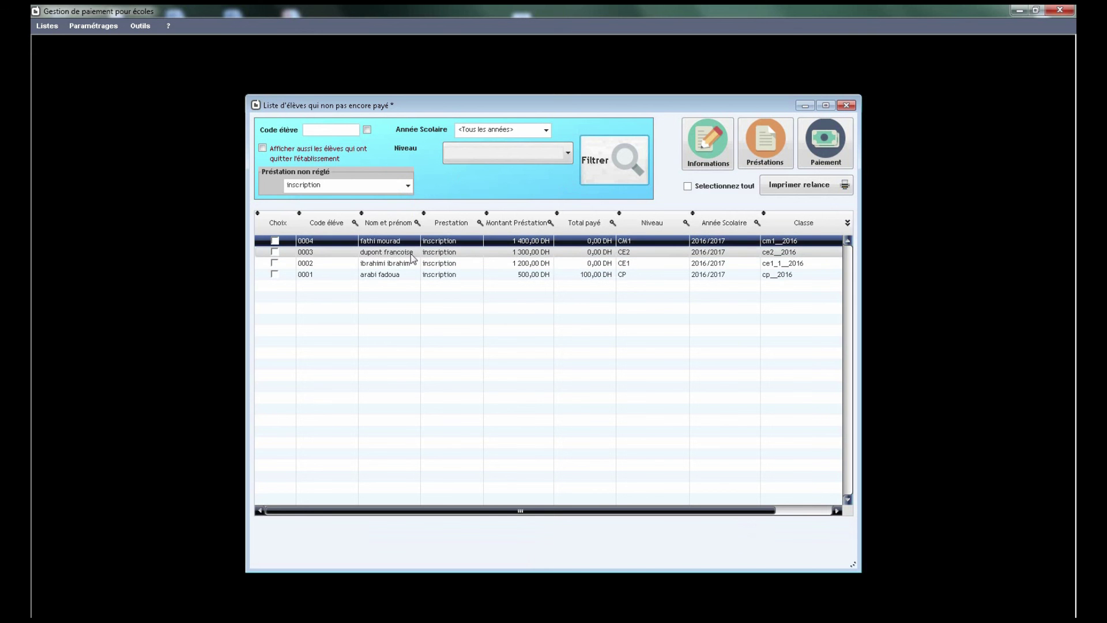
click(275, 242)
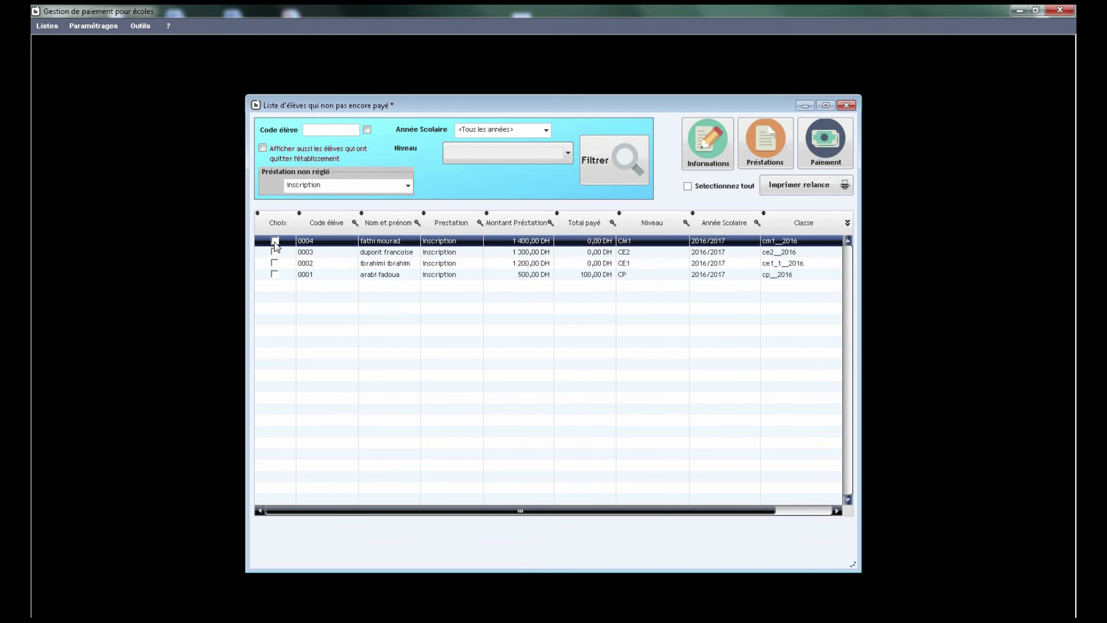
click(275, 252)
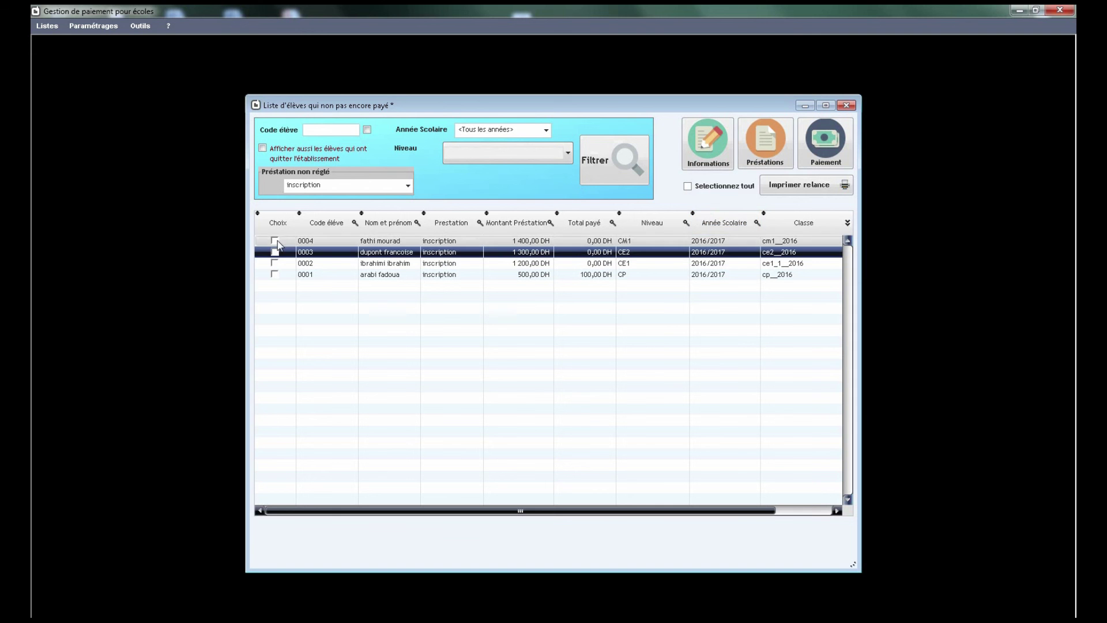
click(731, 188)
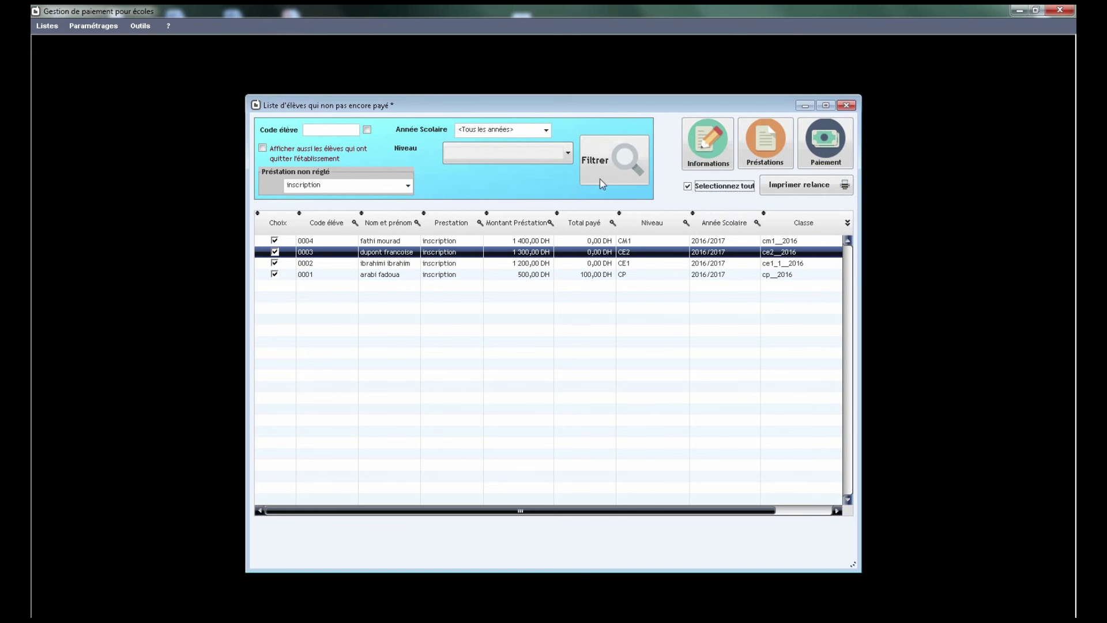
- Preview the printable payment reminders for the selected unpaid inscription students and close the preview
click(792, 190)
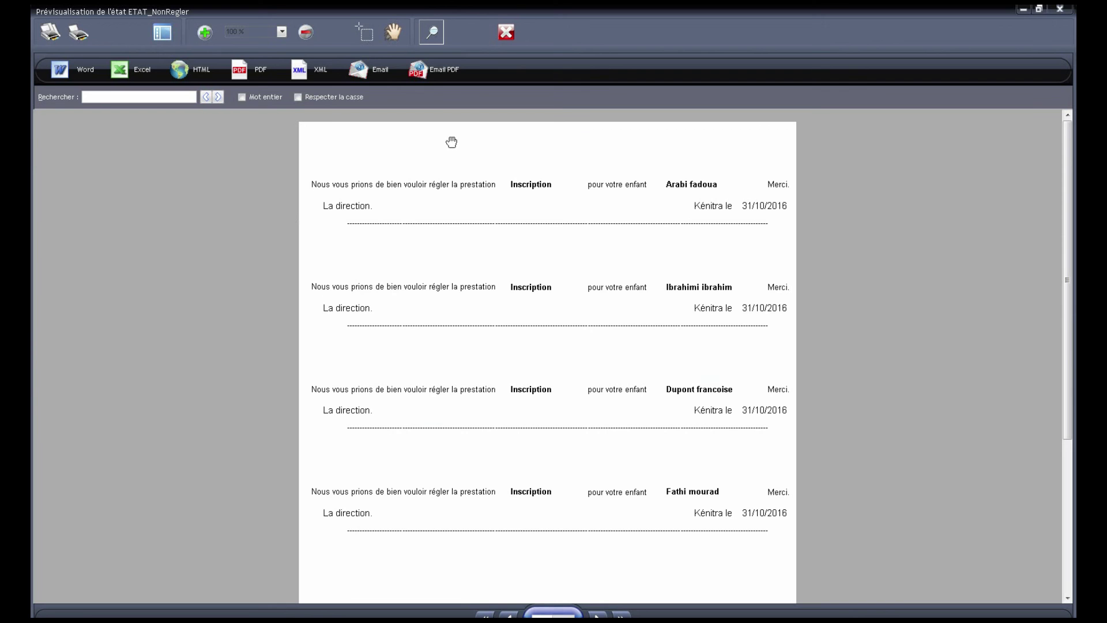
click(1060, 9)
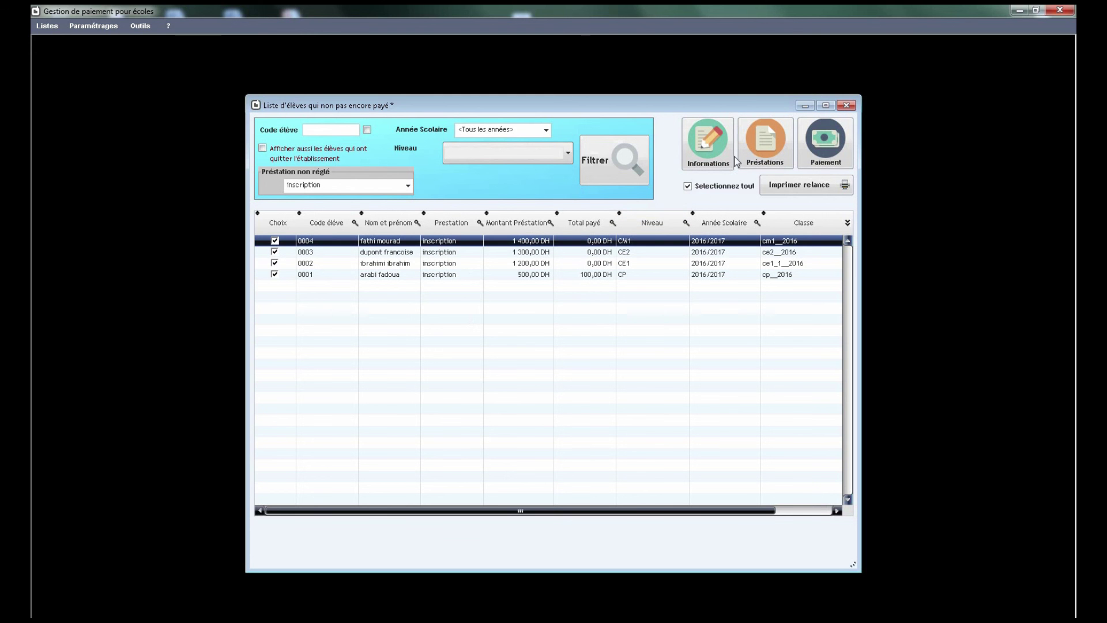
- View the mensualite payment strategy and the payment window of the student in class cm1__2016, and close the unpaid list
click(804, 155)
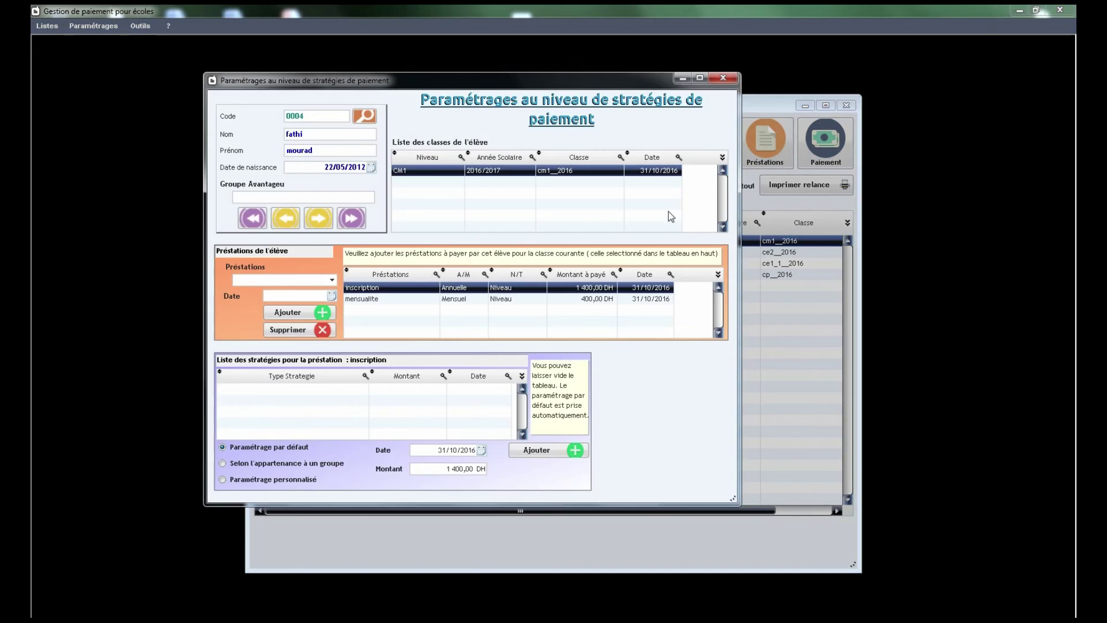
click(381, 299)
click(723, 79)
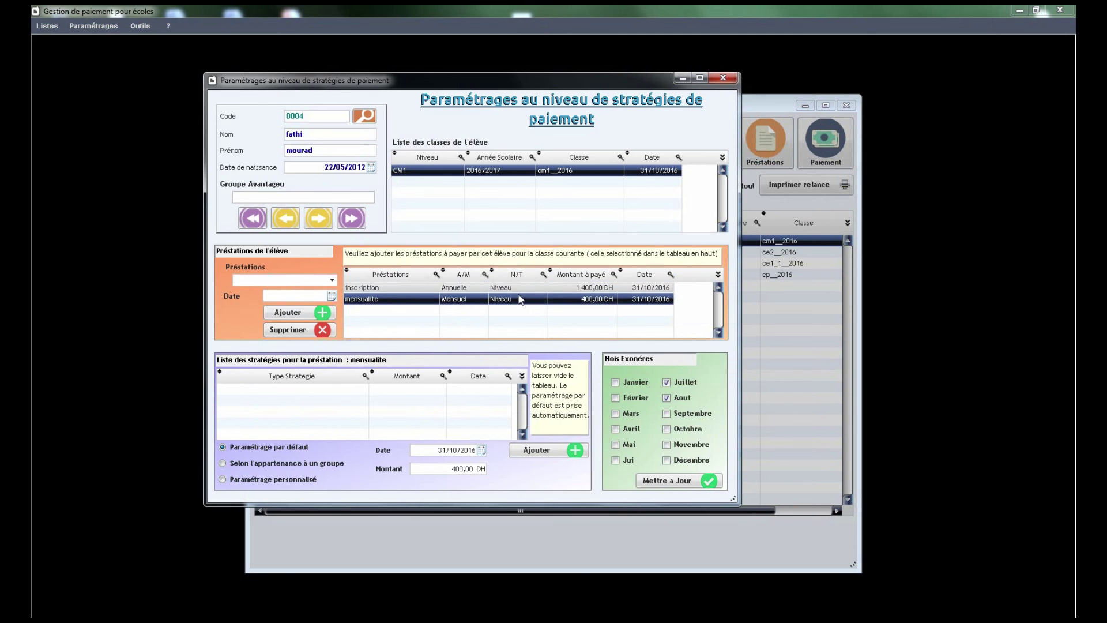
click(819, 142)
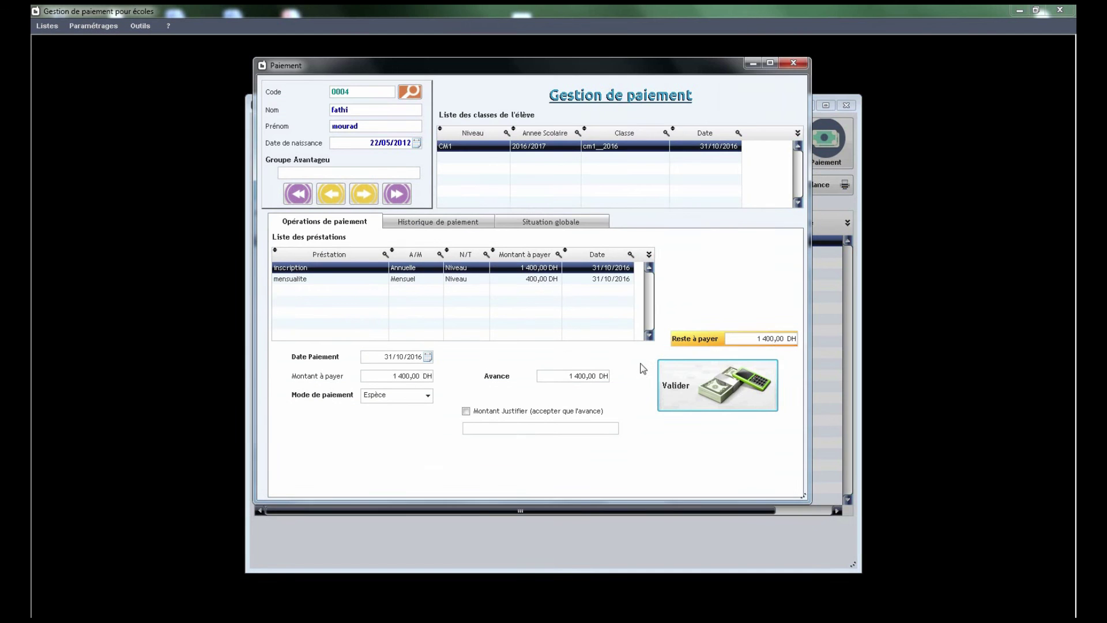
click(793, 62)
click(847, 105)
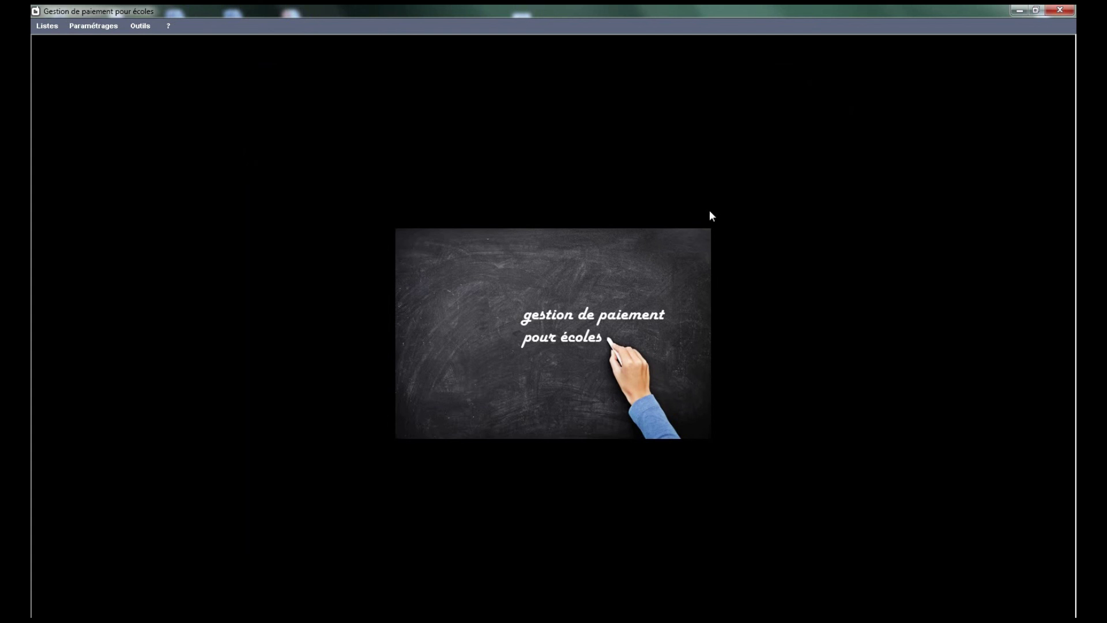
- Open the Recettes list and filter it by inscription with the date range 31/10/2016 to 31/10/2016 enabled
click(48, 33)
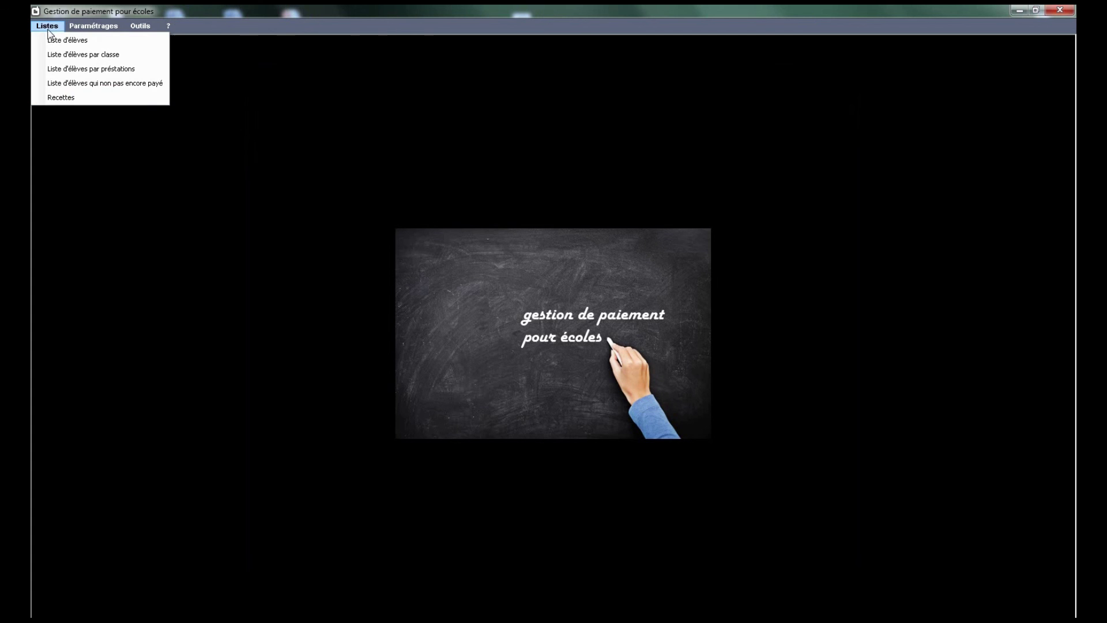
click(60, 97)
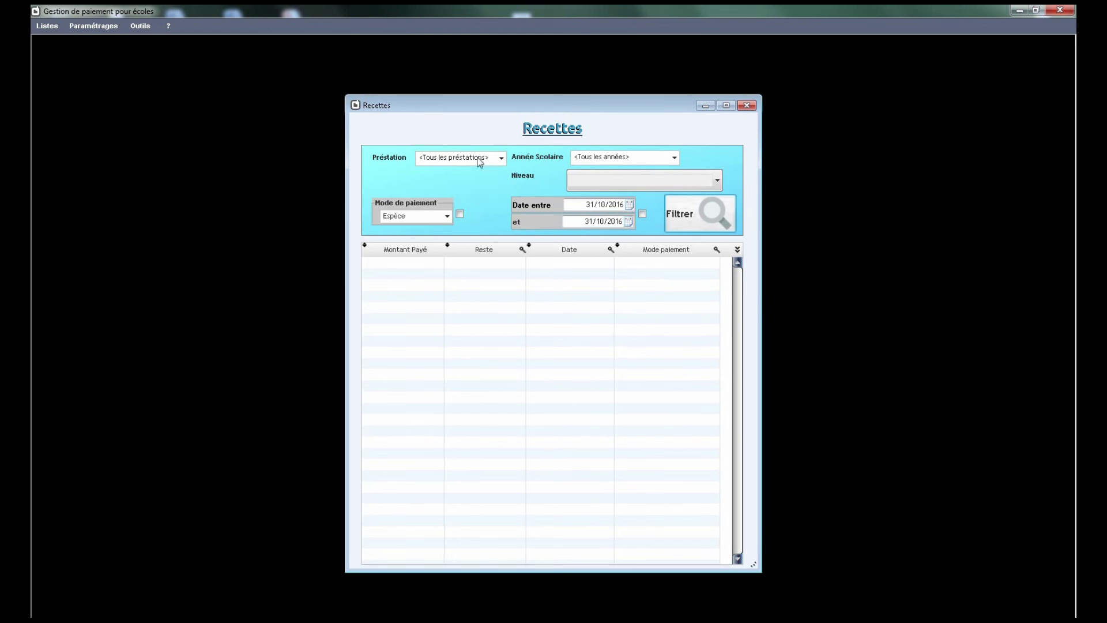
click(500, 159)
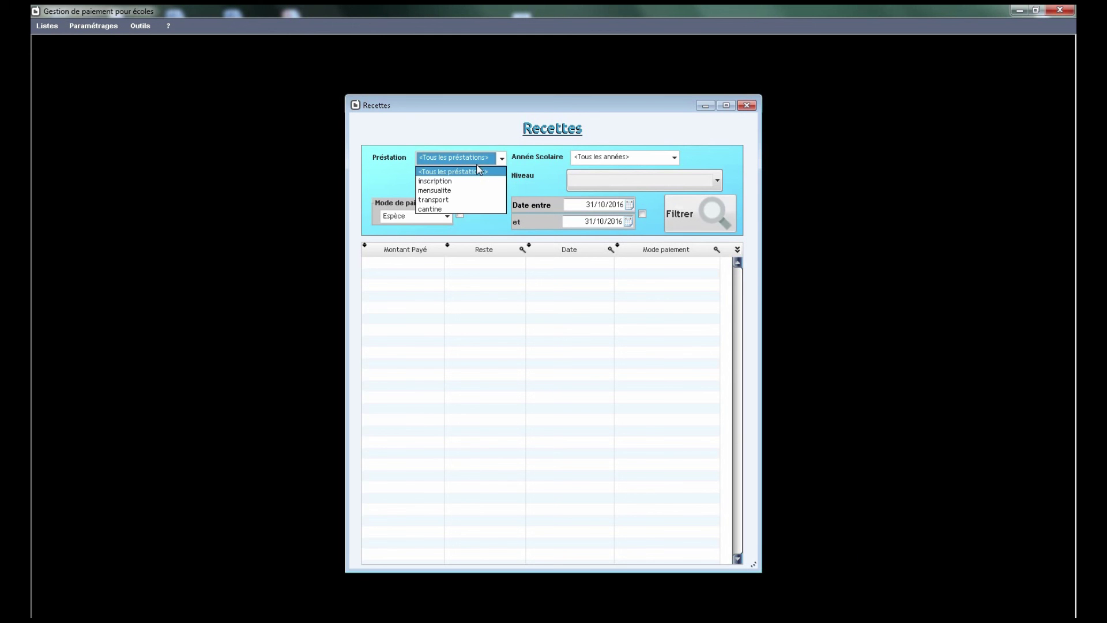
click(435, 185)
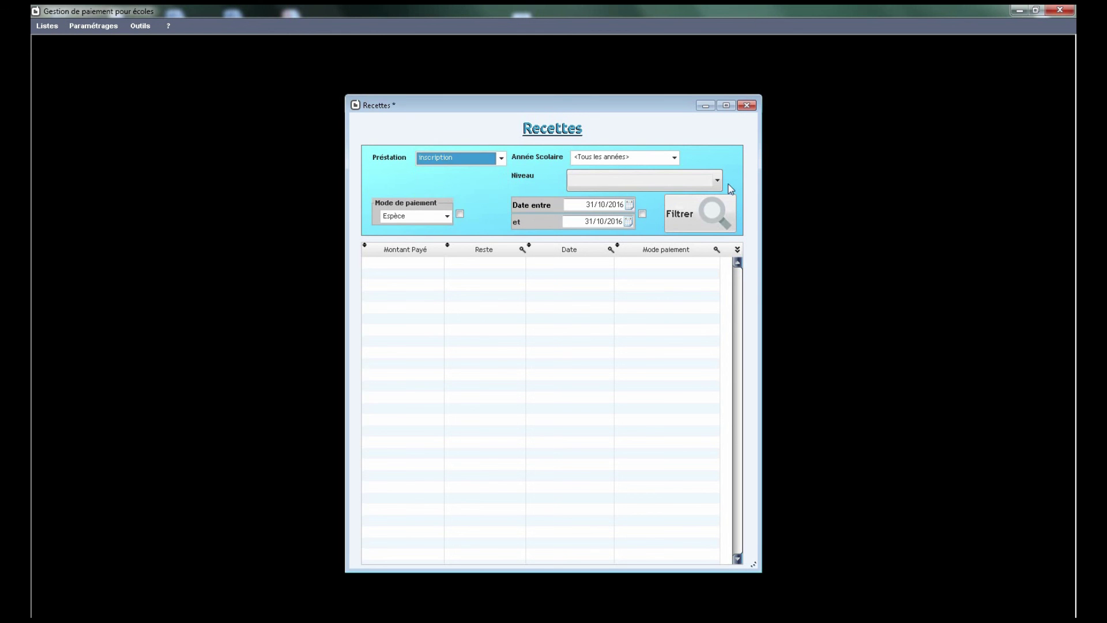
click(642, 214)
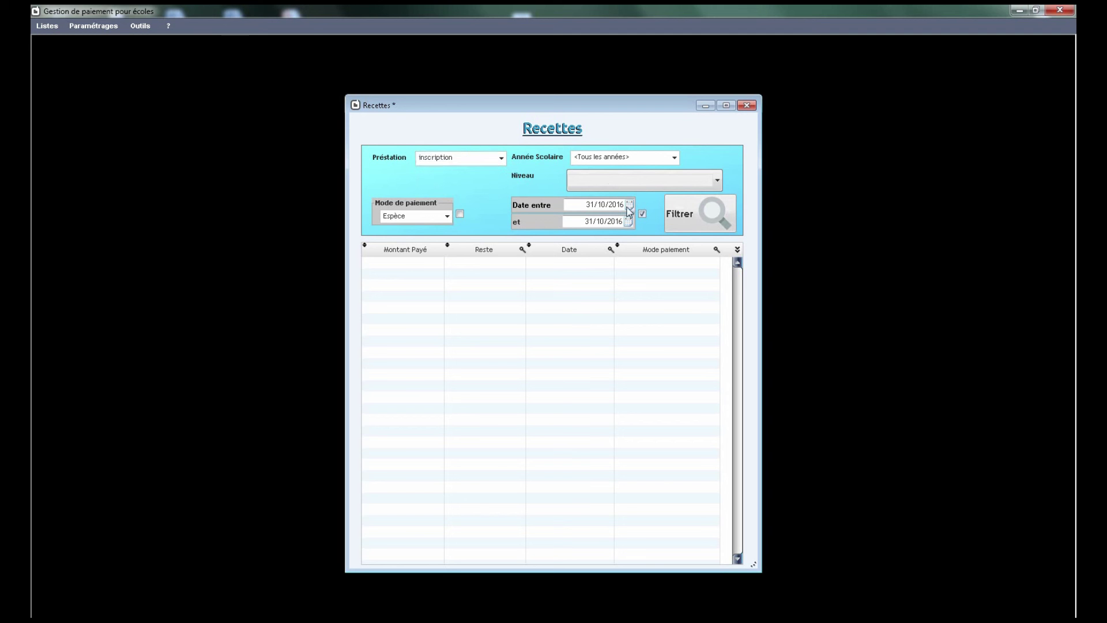
click(686, 214)
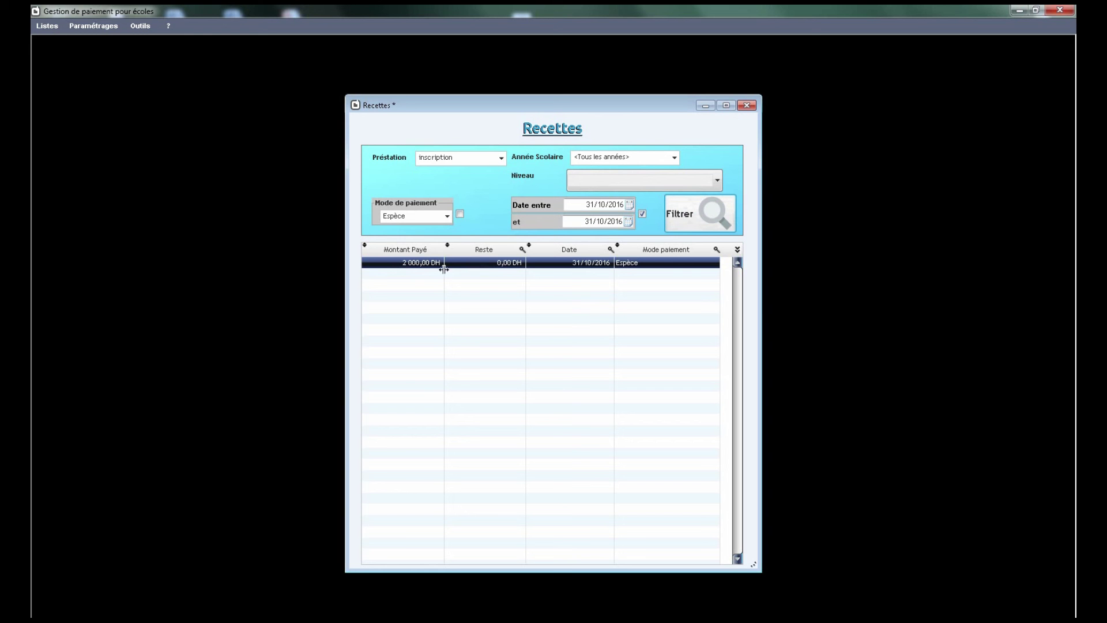
- Filter the receipts for all prestations by the payment mode Chèque
click(501, 157)
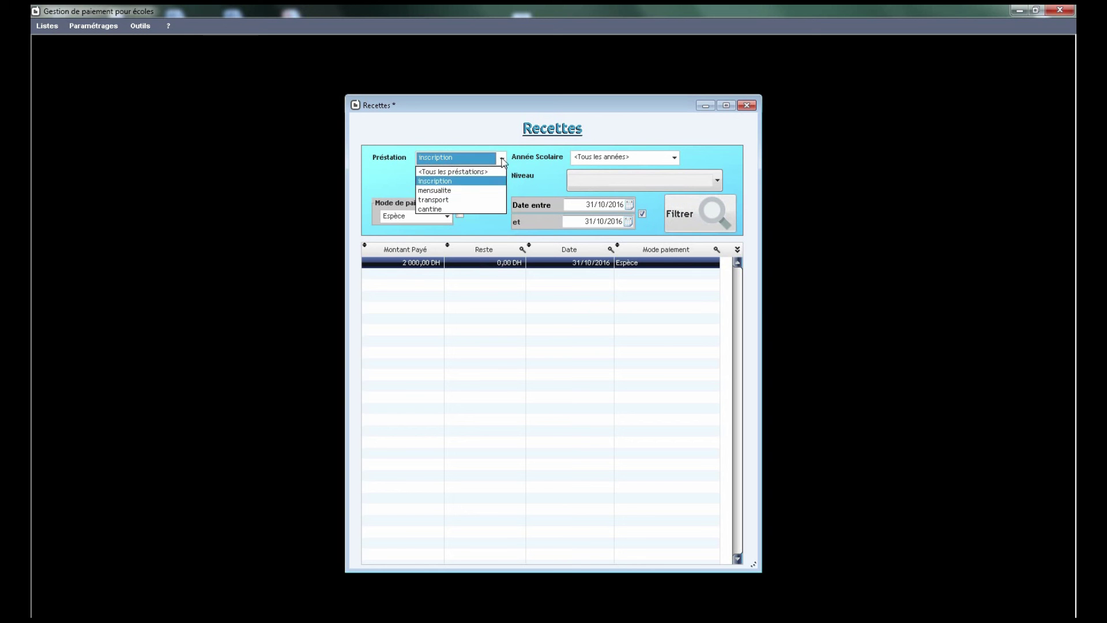
click(448, 172)
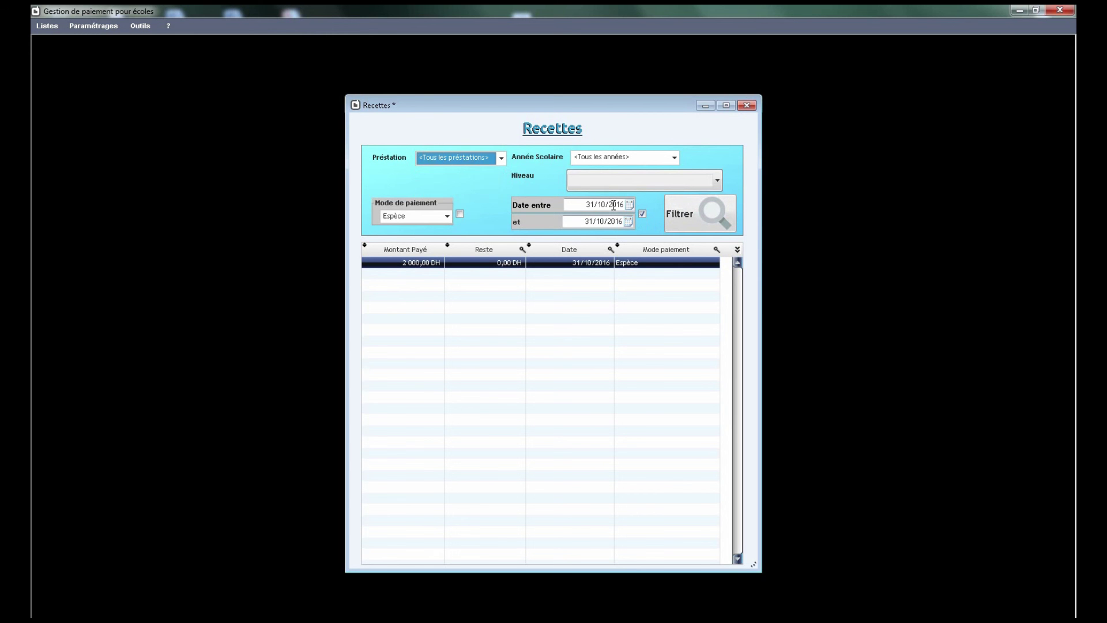
click(447, 217)
click(444, 228)
click(460, 214)
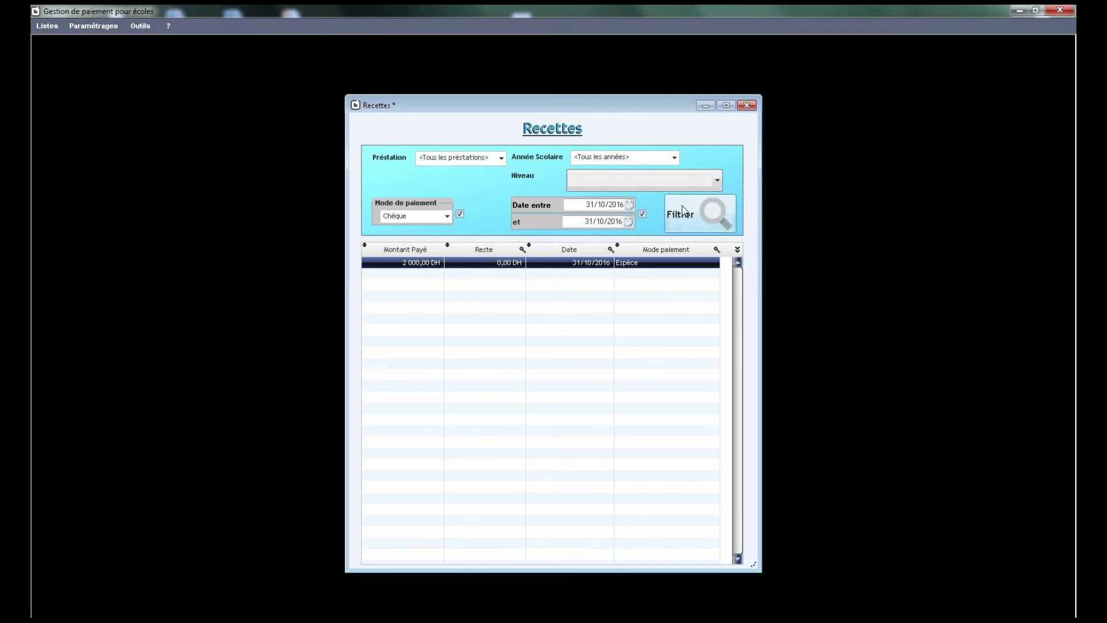
click(698, 213)
- Filter the receipts by the payment mode Espèce, repeat the filter without the date range, and close the Recettes list
click(449, 221)
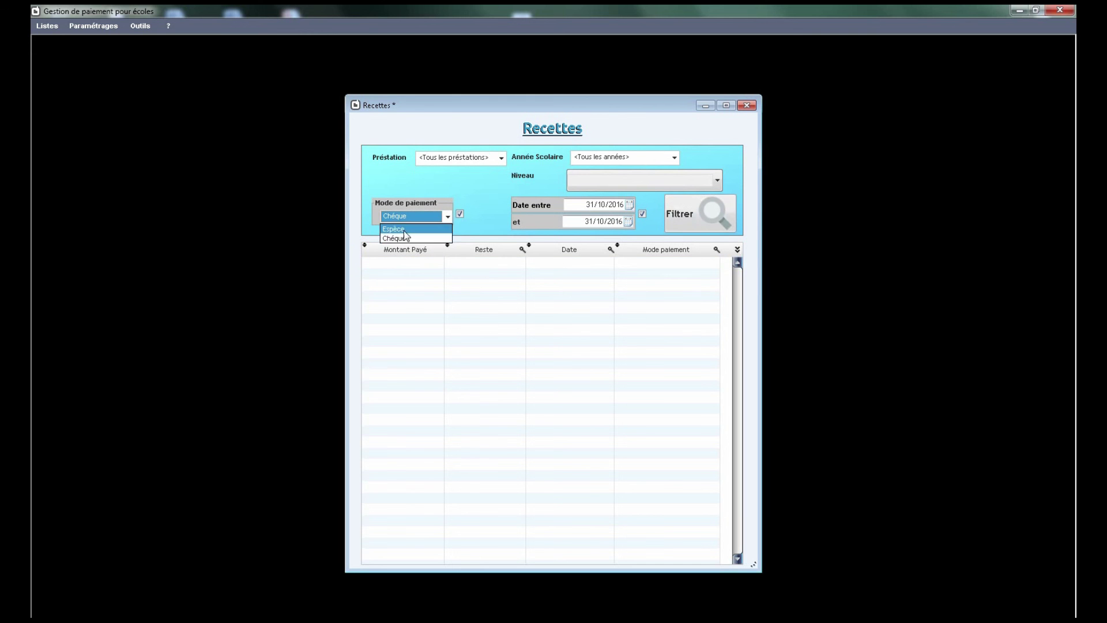
click(402, 234)
click(697, 214)
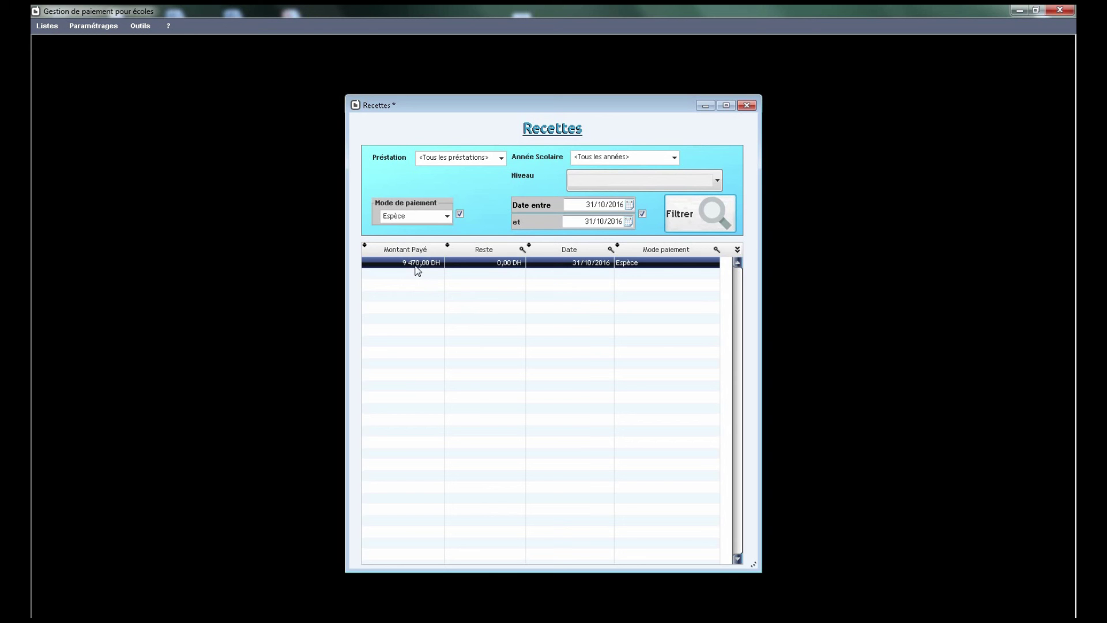
click(642, 214)
click(692, 213)
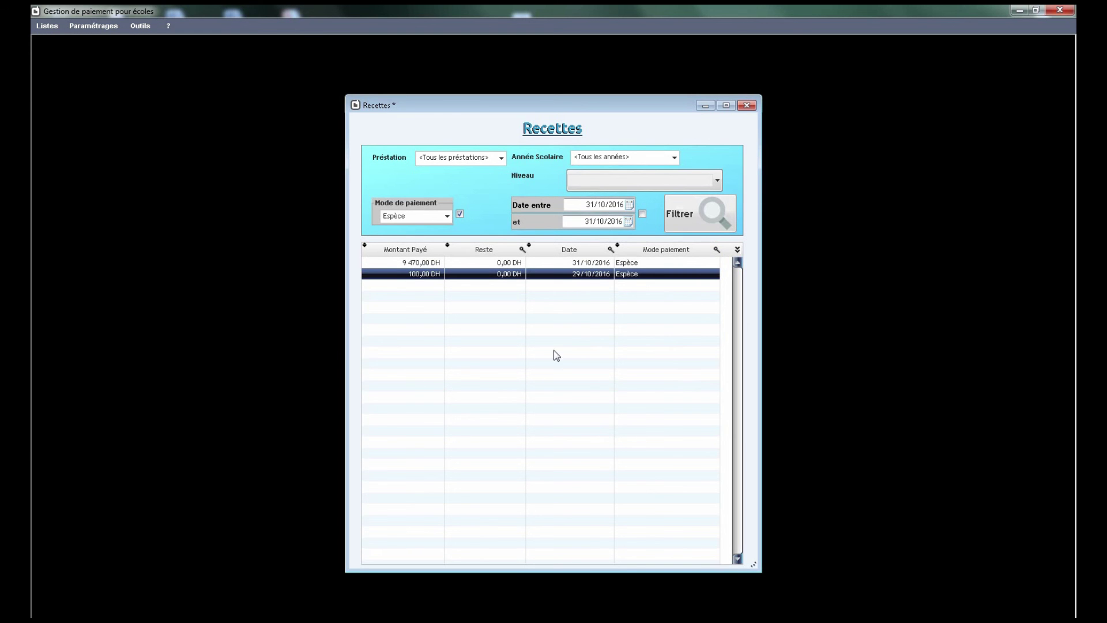
click(747, 105)
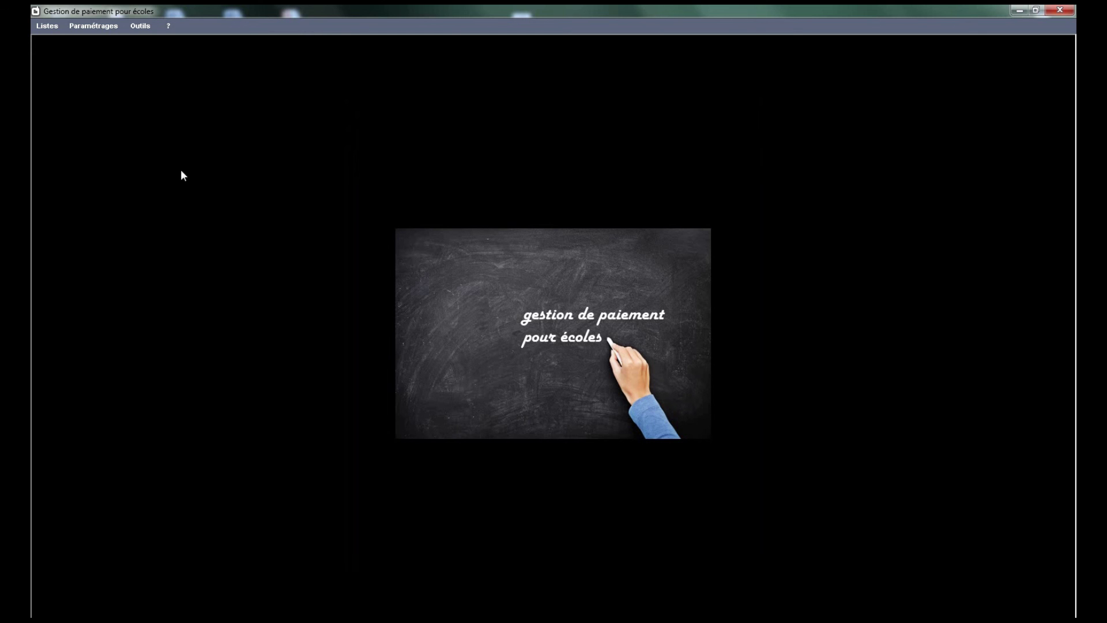
- Open the database backup window and close it without saving, and open the database restore window
click(140, 26)
click(151, 41)
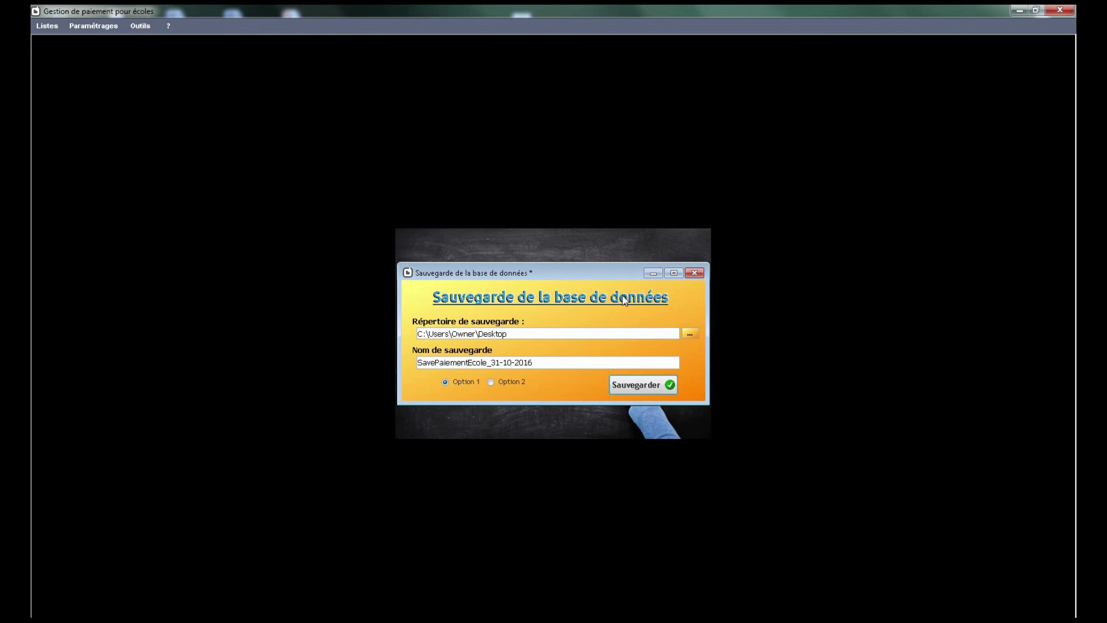
click(696, 273)
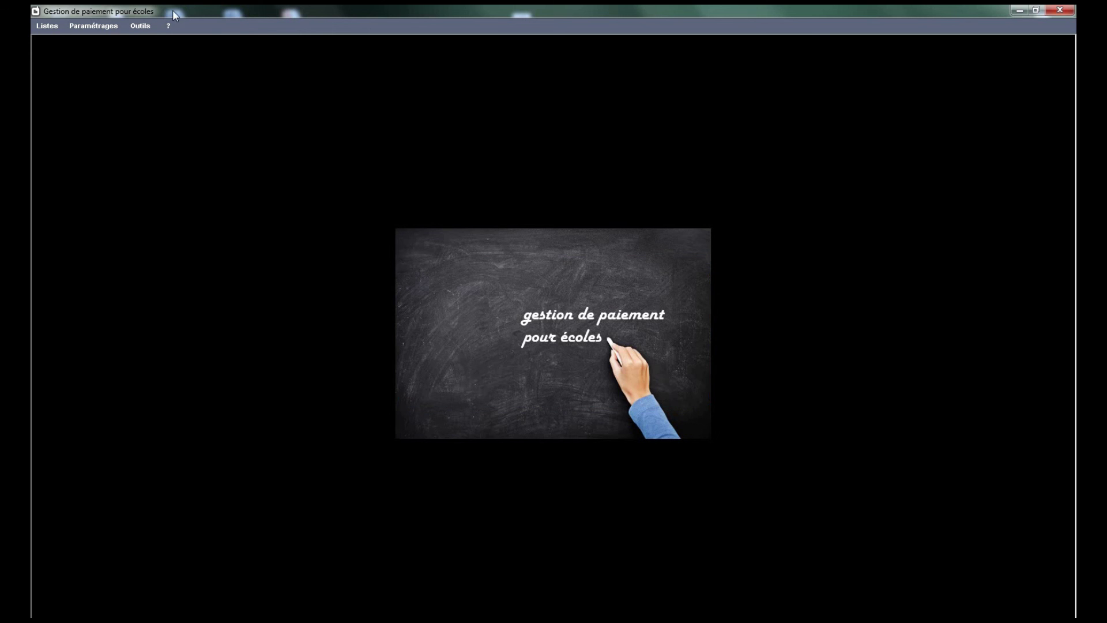
click(140, 26)
click(173, 53)
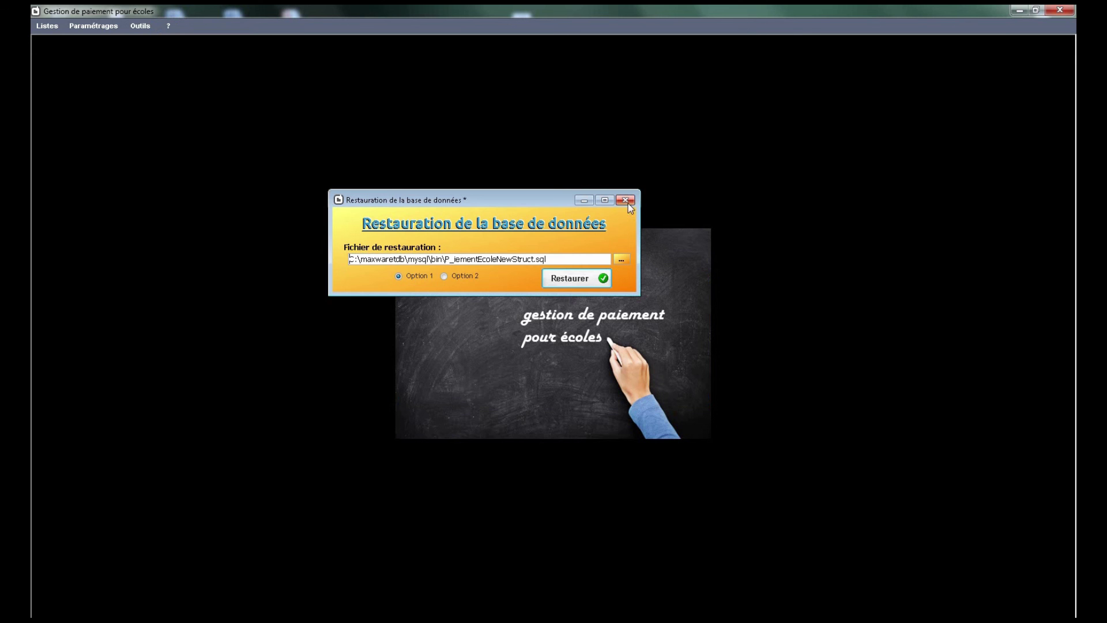